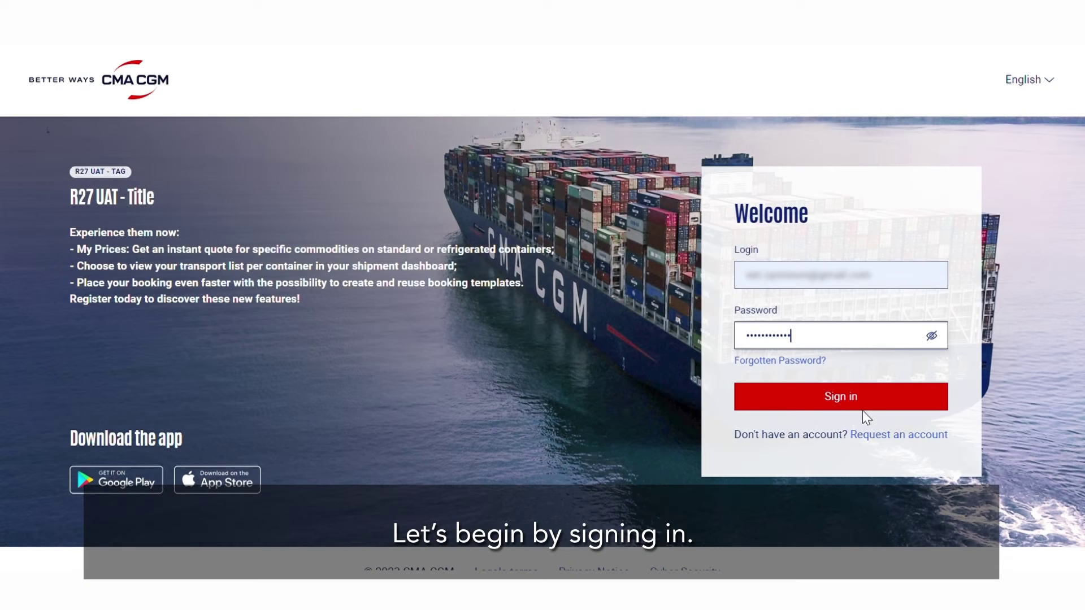
# Submit the Welcome sign-in form with the account's login e-mail and password.
pyautogui.click(862, 408)
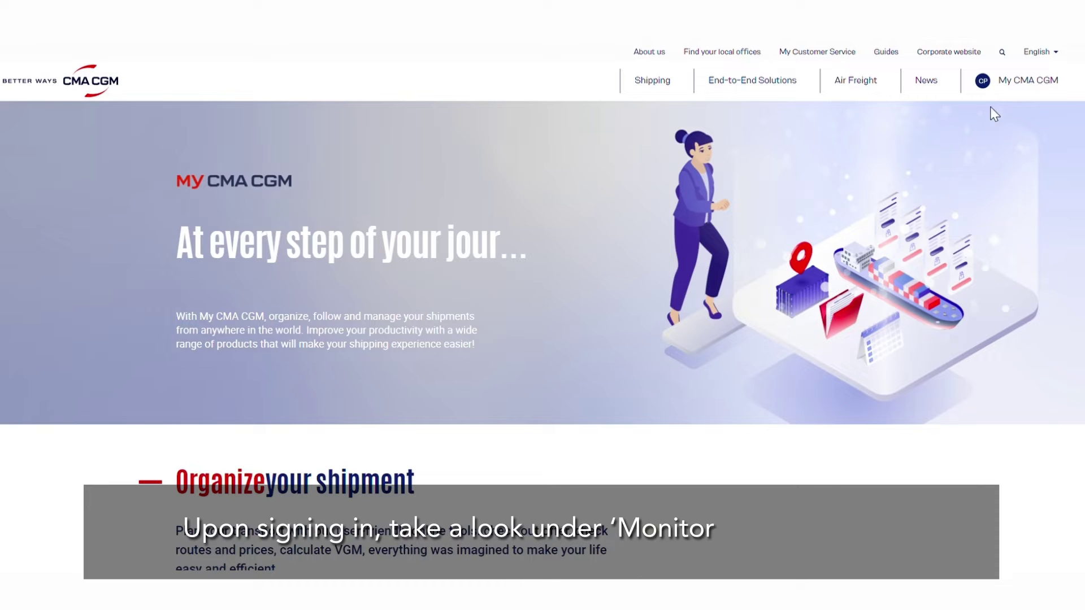
# From the Shipment Dashboard, start a Shipping Instruction for booking LHV3006599.
pyautogui.click(1009, 87)
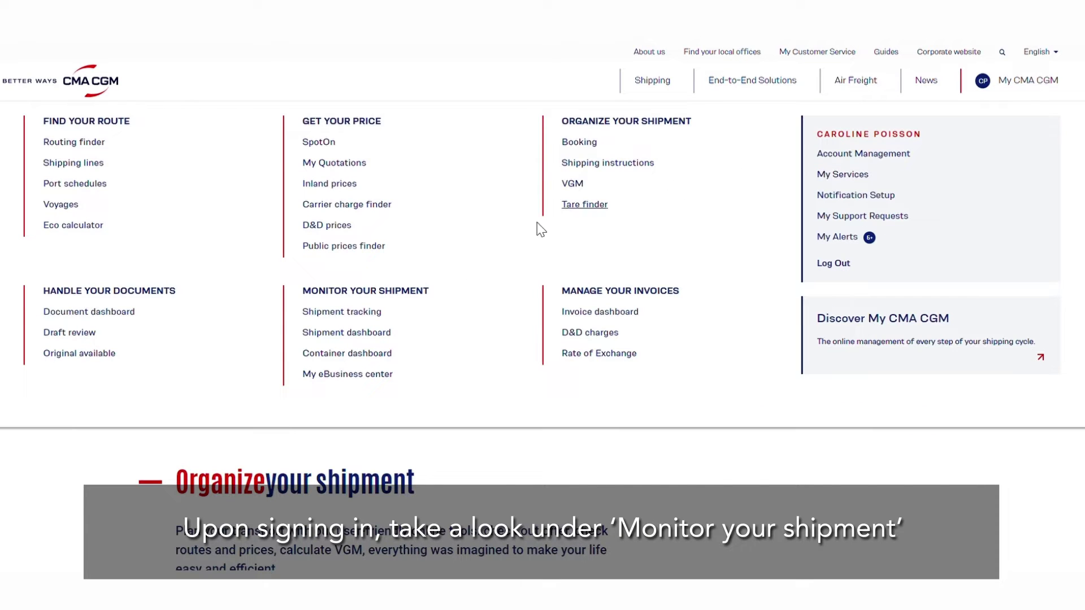
pyautogui.click(368, 337)
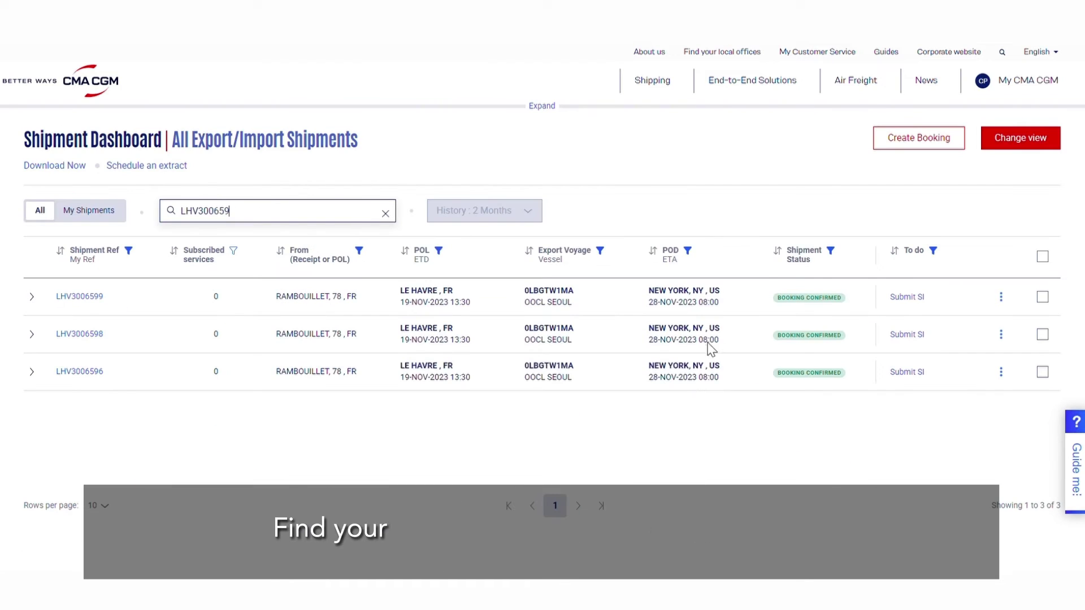
pyautogui.click(913, 299)
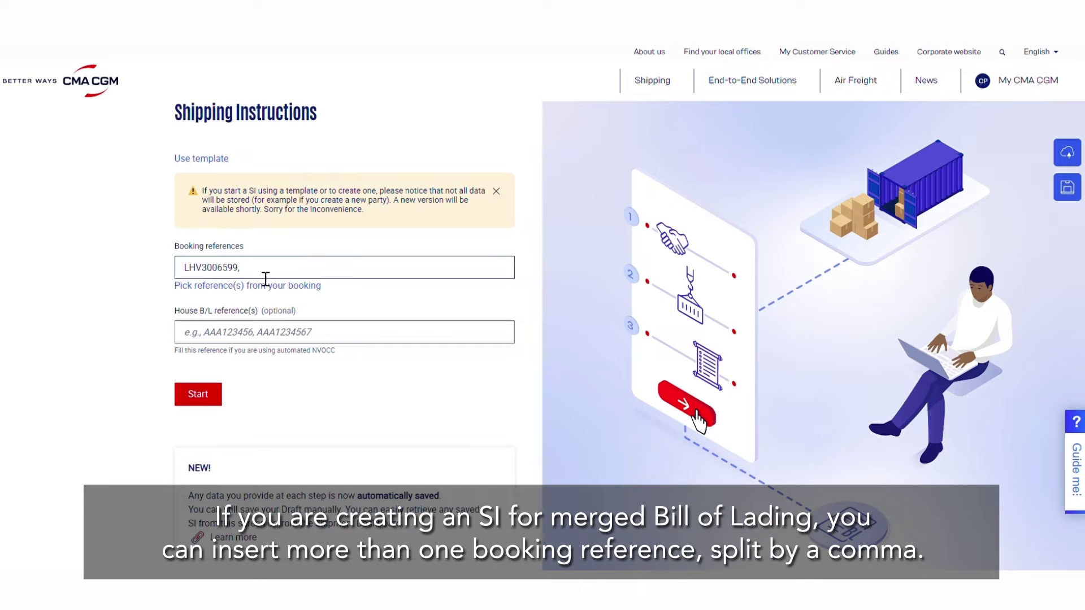
# Replace the Booking references entry and list the bookings ready for SI submission.
pyautogui.write('LHV3006599')
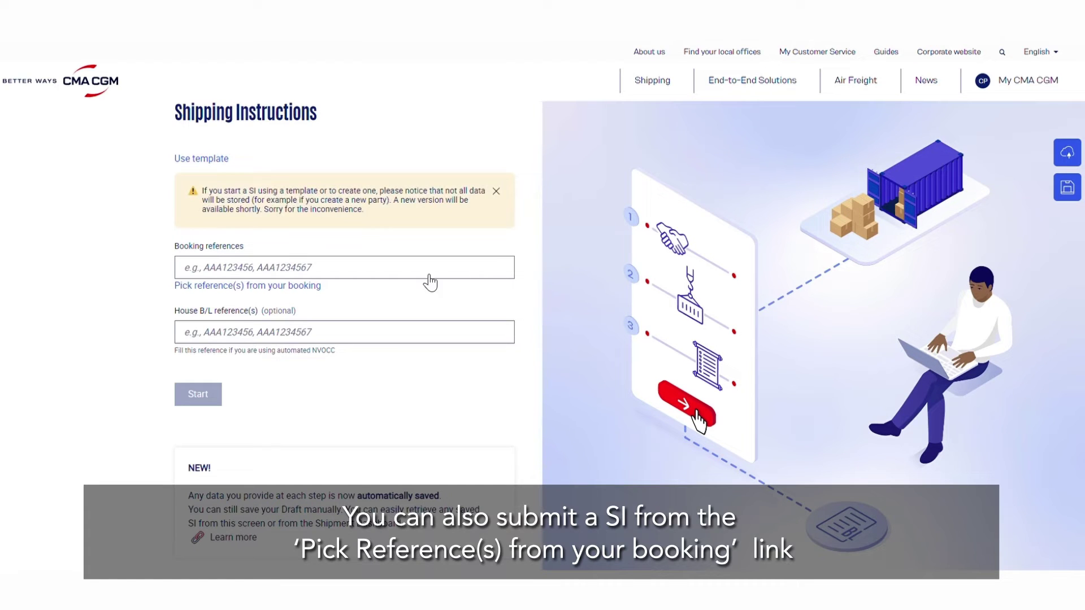
pyautogui.click(317, 286)
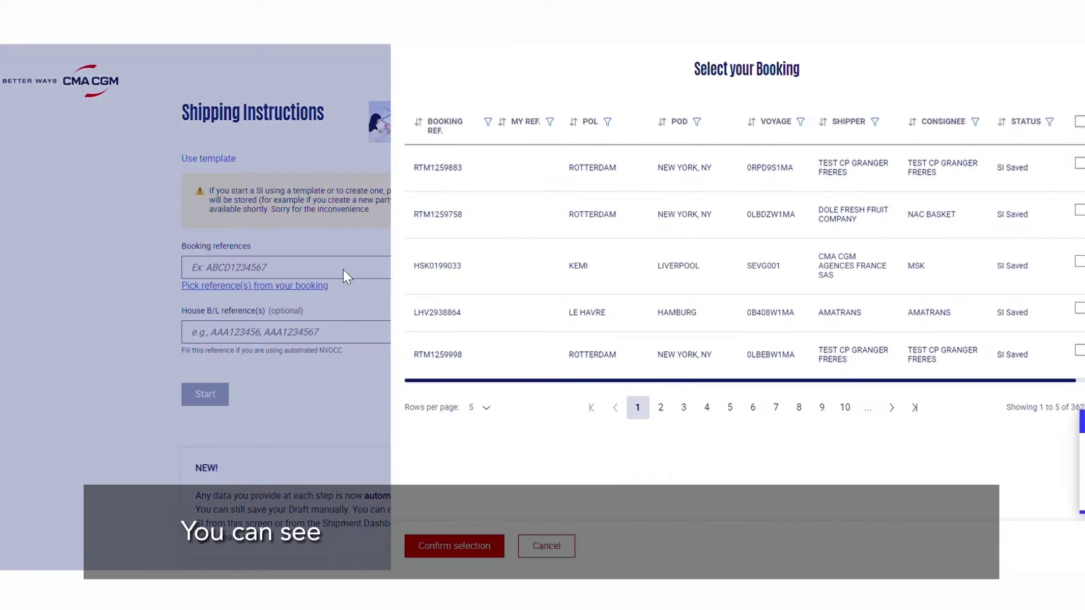
pyautogui.click(490, 121)
pyautogui.click(503, 174)
pyautogui.click(499, 266)
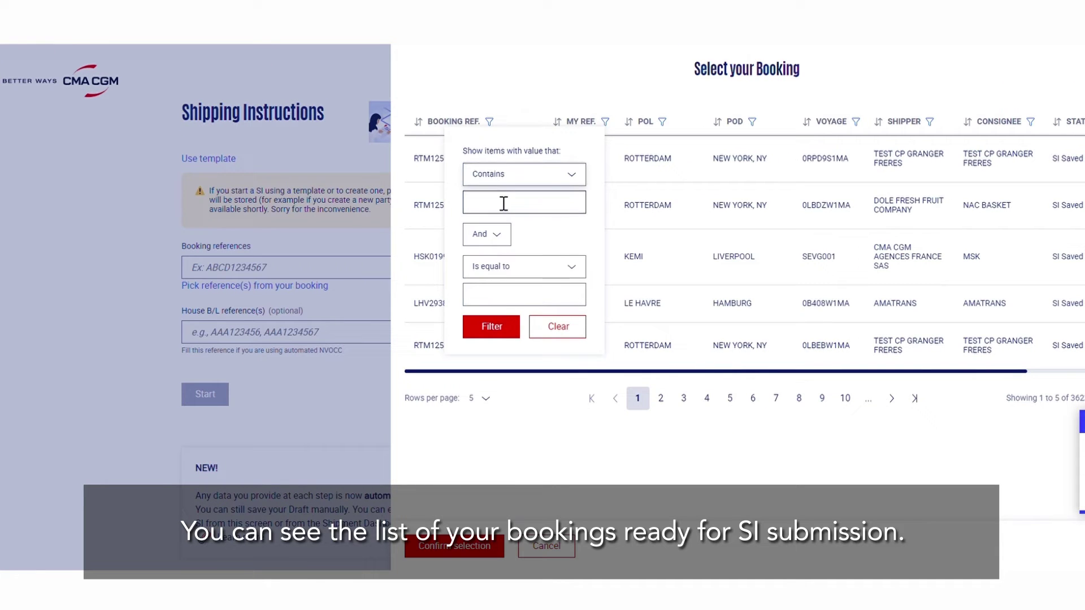
pyautogui.click(506, 204)
pyautogui.write('LHV3006600')
pyautogui.click(492, 326)
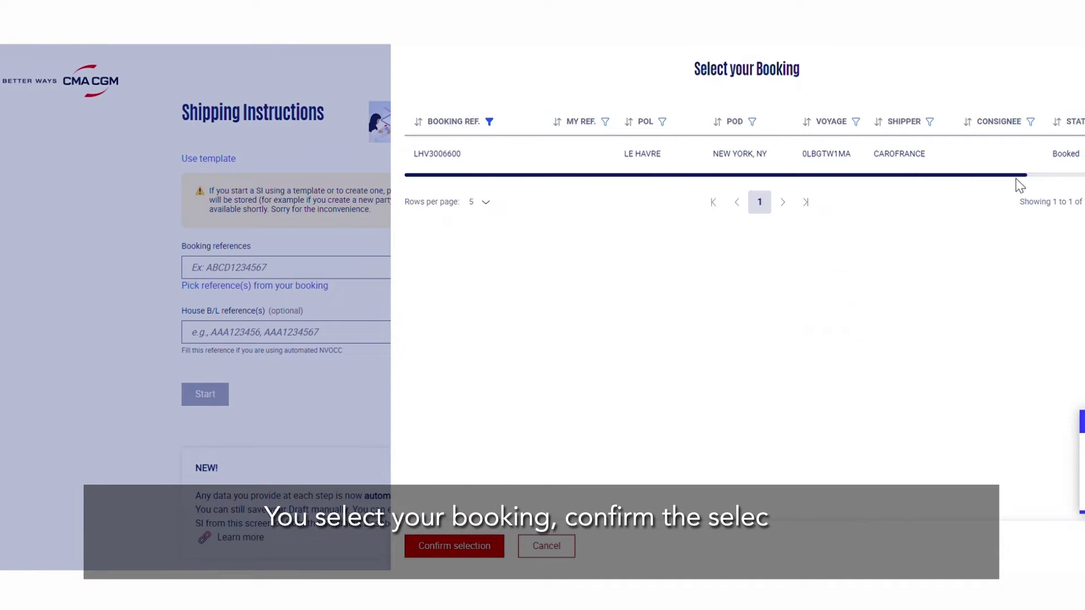
pyautogui.moveTo(928, 176); pyautogui.dragTo(995, 176)
pyautogui.click(1068, 149)
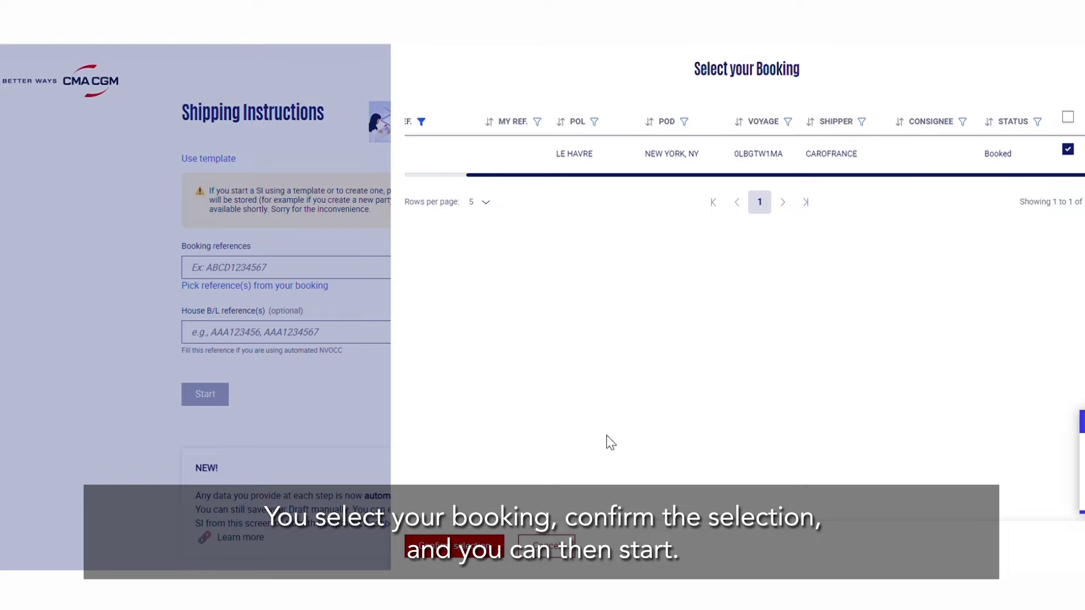
pyautogui.click(475, 544)
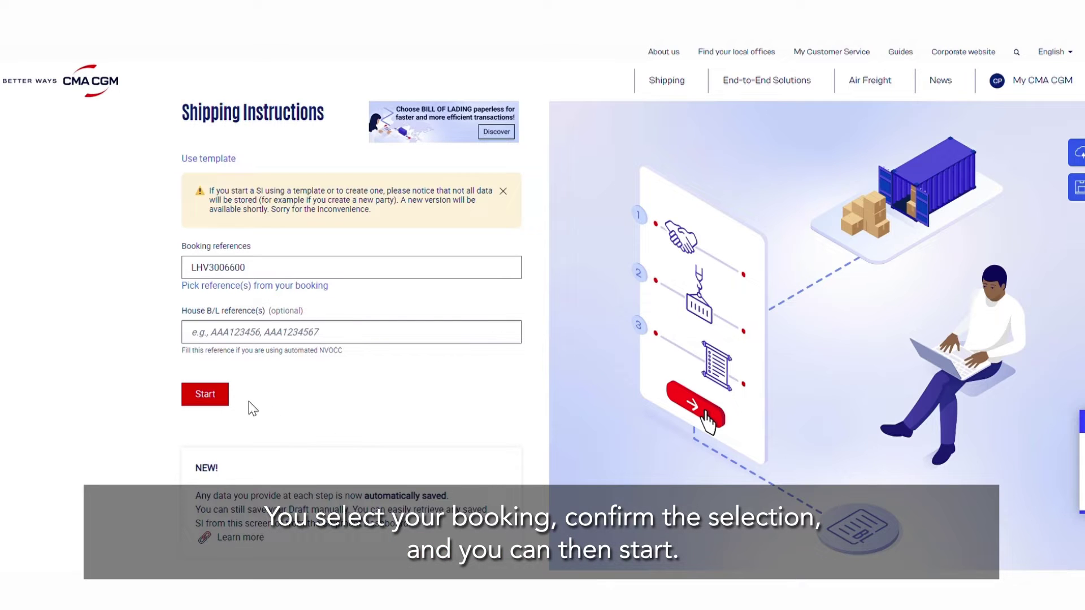
# Start the LHV3006600 shipping instruction and review its Voyage & Routing details.
pyautogui.click(205, 394)
pyautogui.scroll(-2, 460, 403)
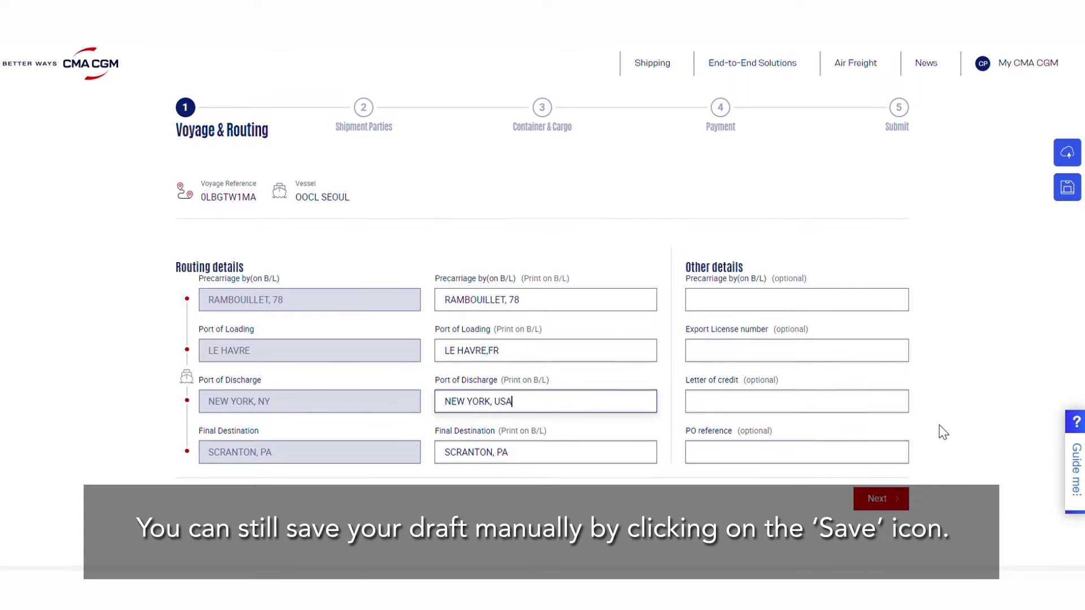
pyautogui.scroll(2, 943, 432)
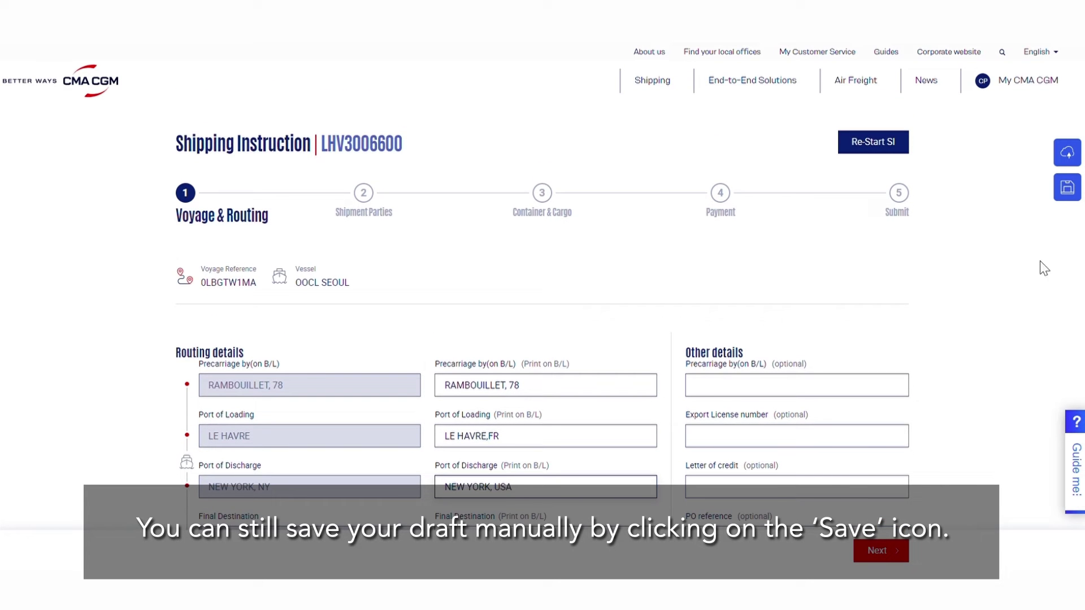
# Save the LHV3006600 shipping instruction draft and return to the Shipment Dashboard.
pyautogui.click(1067, 190)
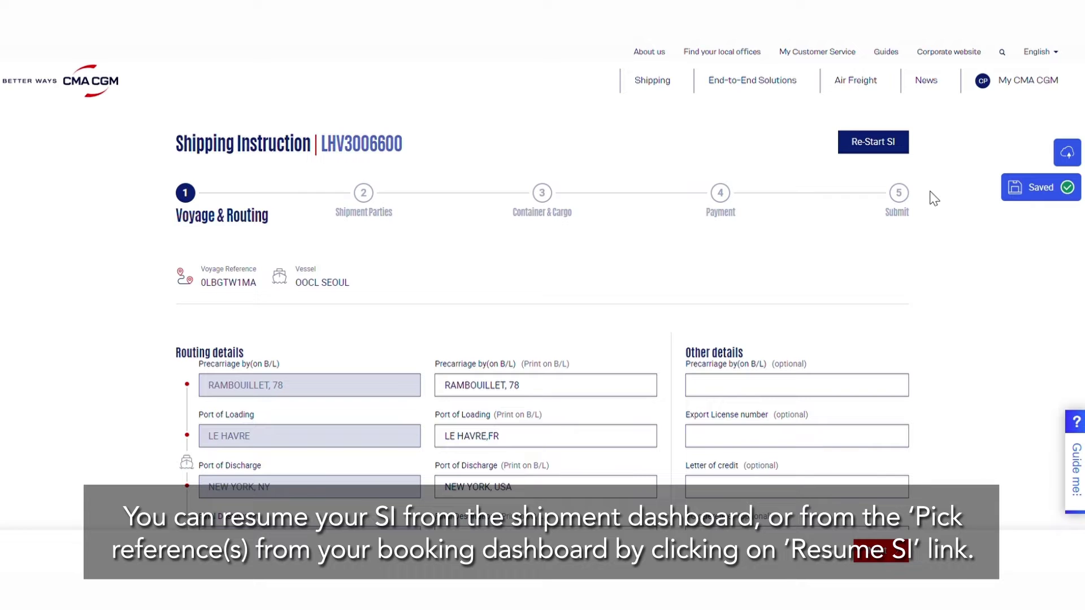
pyautogui.click(1009, 84)
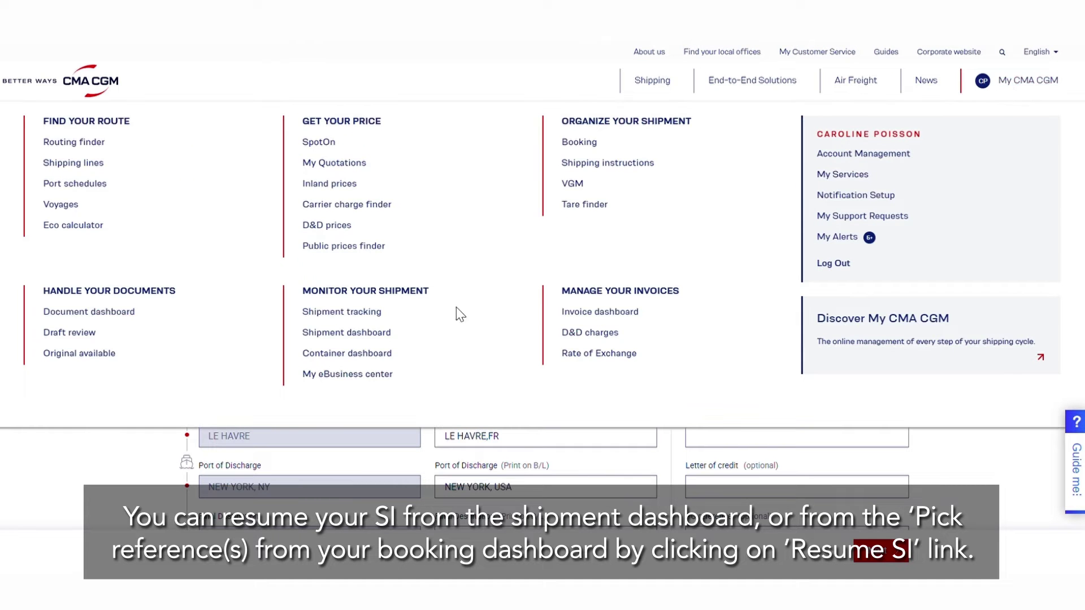
pyautogui.click(383, 334)
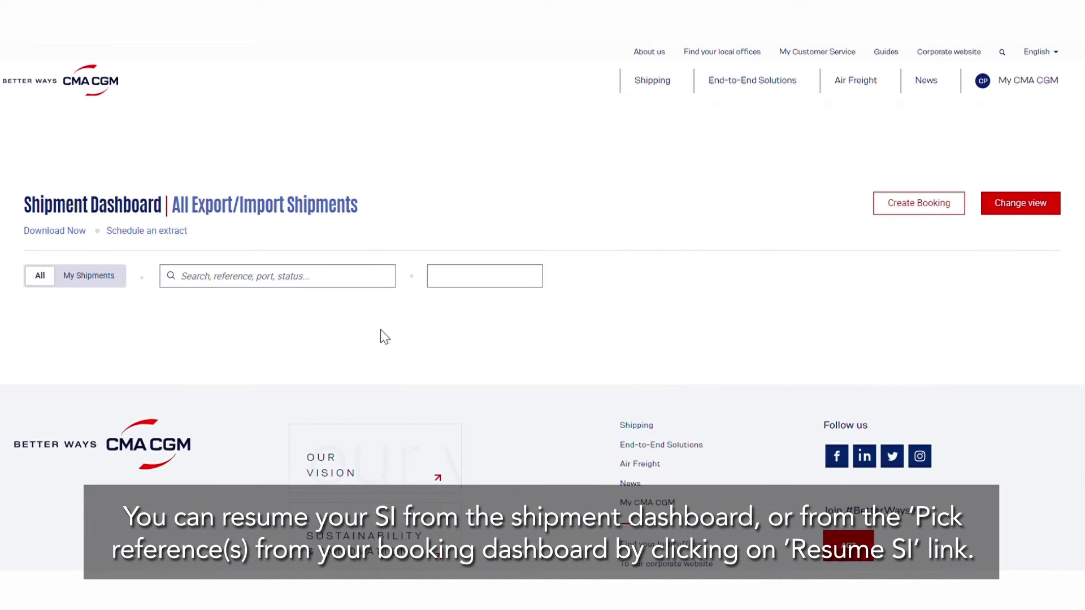
# Search shipments for LHV30066 and resume the saved shipping instruction at its routing details.
pyautogui.click(381, 278)
pyautogui.write('LHV30066')
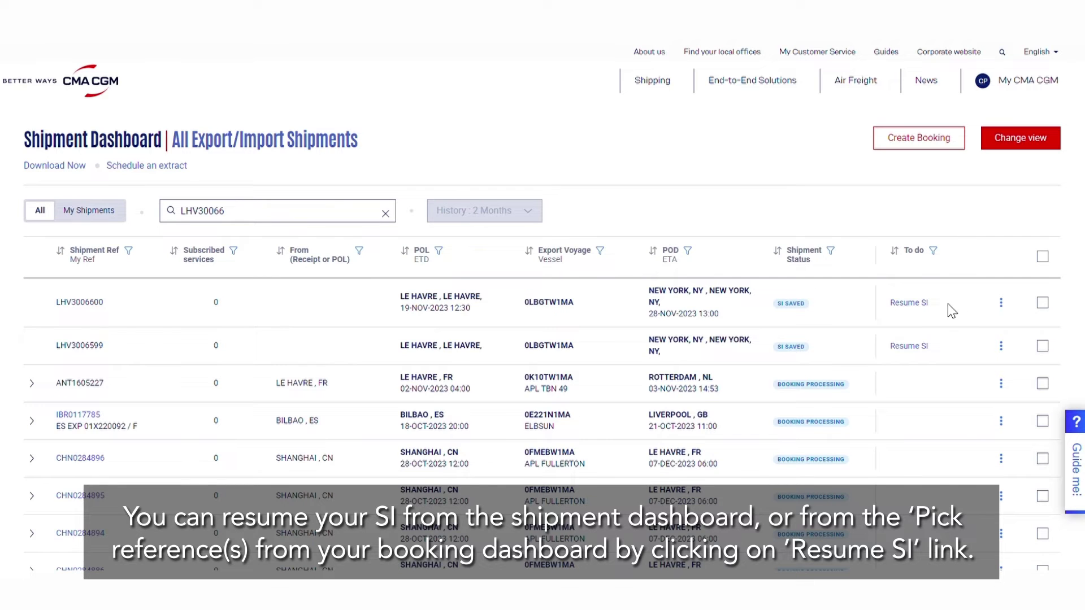
pyautogui.click(909, 303)
pyautogui.scroll(-3, 797, 325)
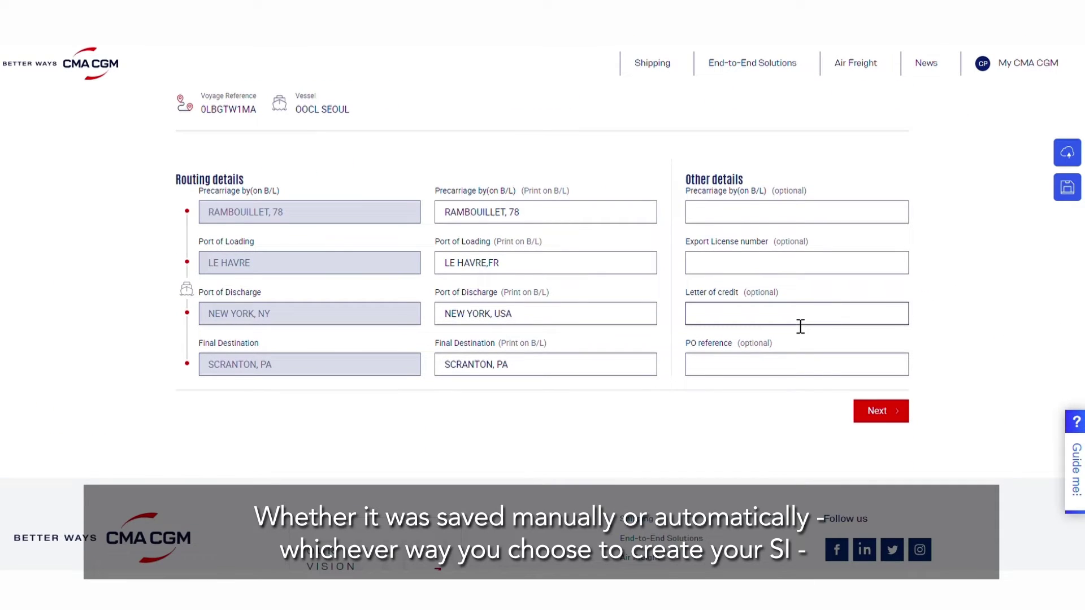
pyautogui.scroll(-2, 801, 327)
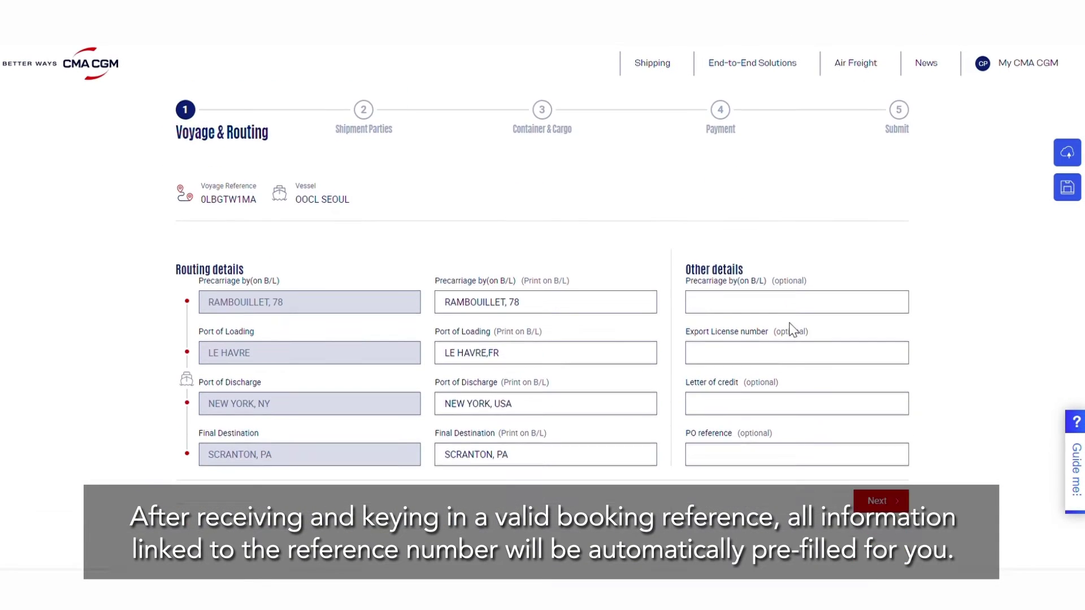
pyautogui.scroll(-2, 791, 329)
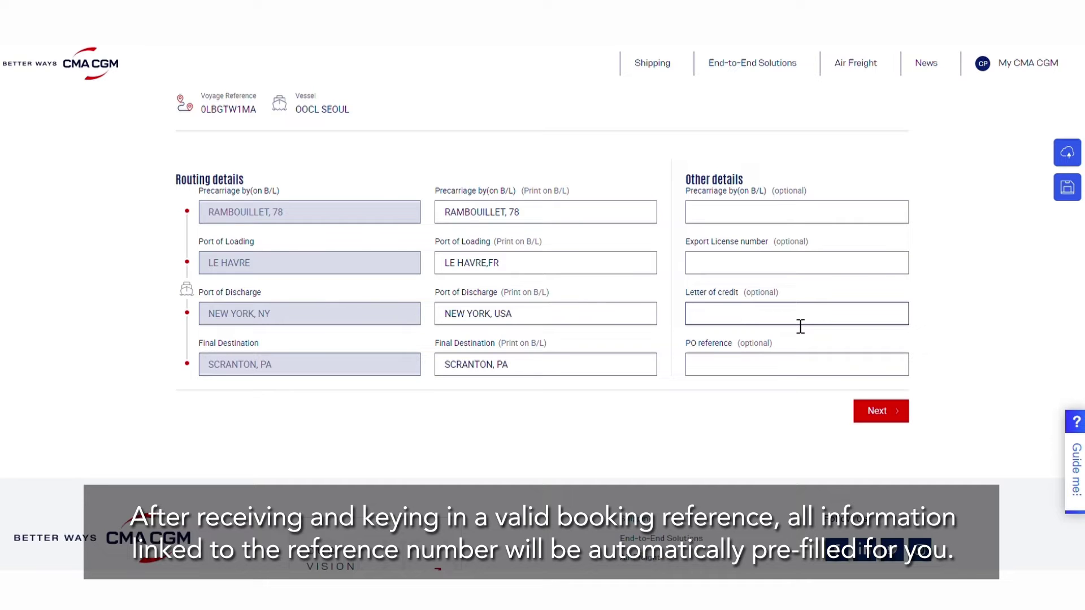
# Scroll down the Voyage & Routing step to reach the end of the form.
pyautogui.scroll(-2, 801, 326)
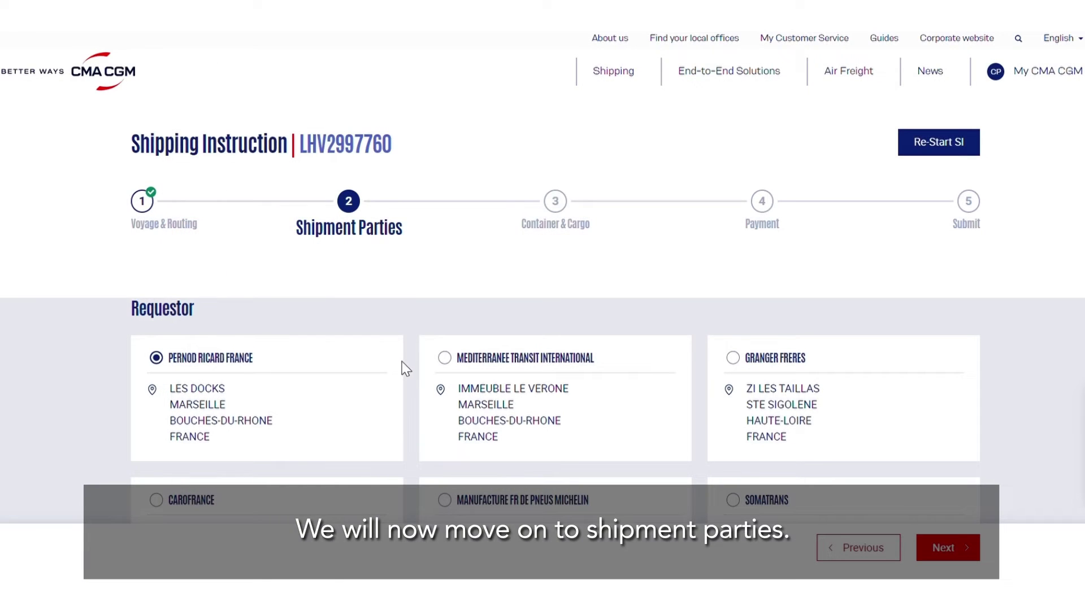
# Search 'CMA CGM' and add CMA CGM AGENCES FRANCE SAS - LE HAVRE as Shipper.
pyautogui.scroll(-10, 423, 345)
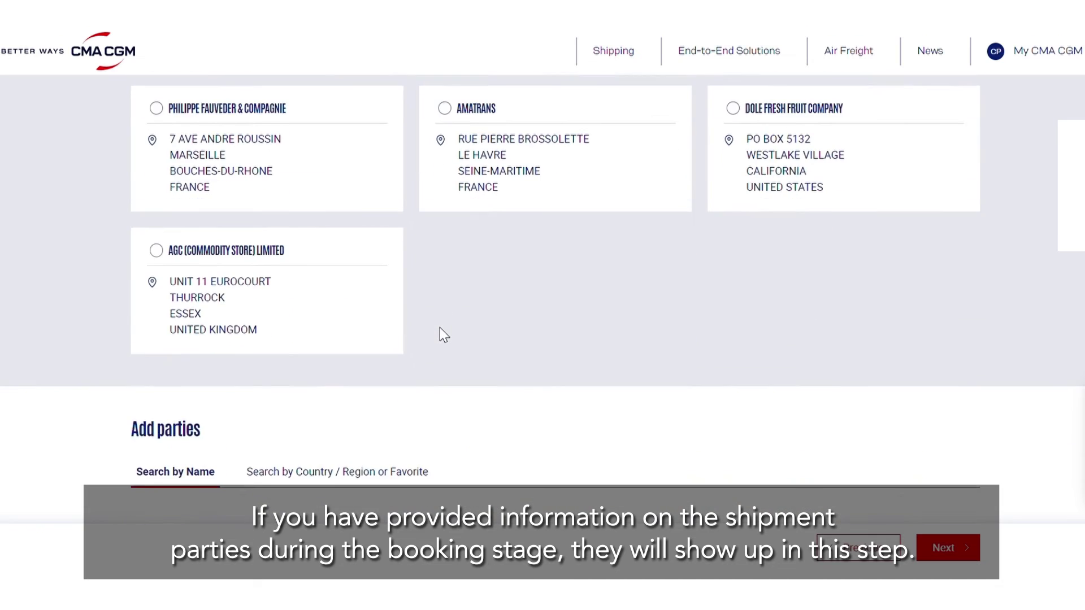
pyautogui.scroll(-6, 439, 327)
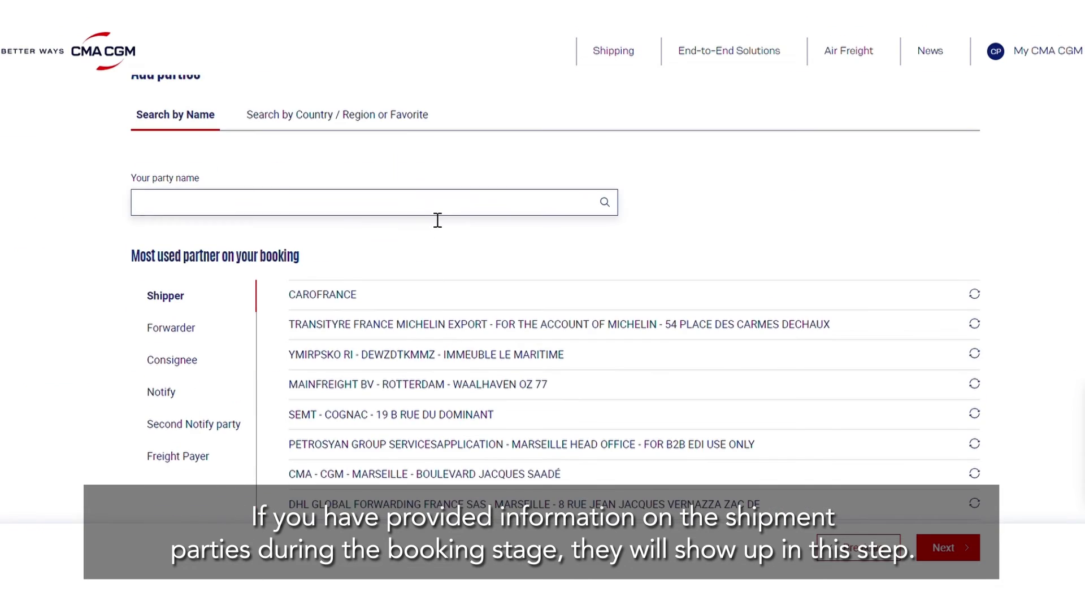
pyautogui.click(439, 211)
pyautogui.write('CMA C')
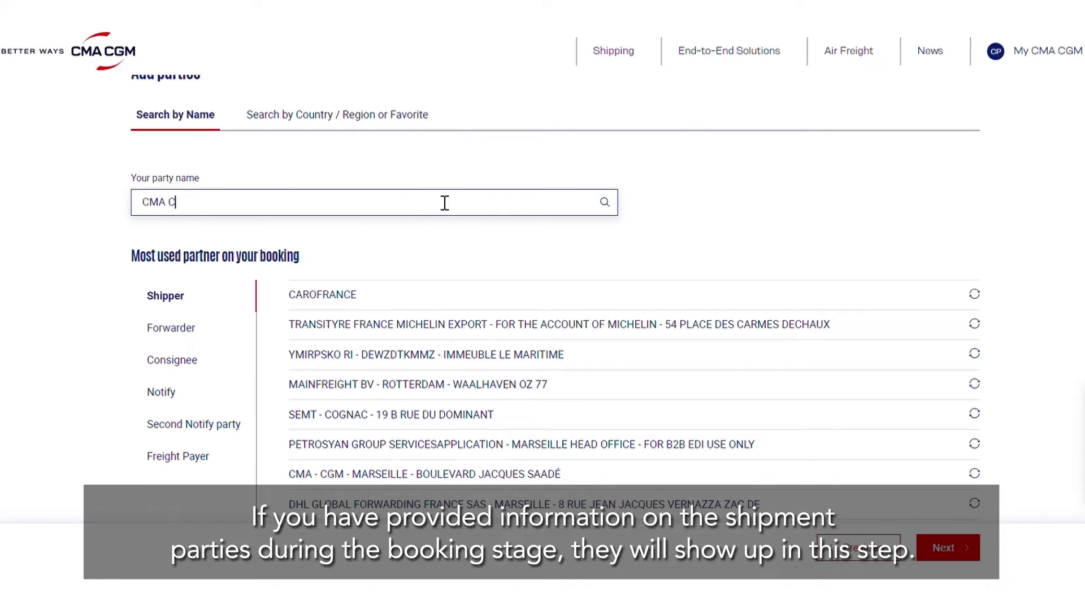
pyautogui.write('GM')
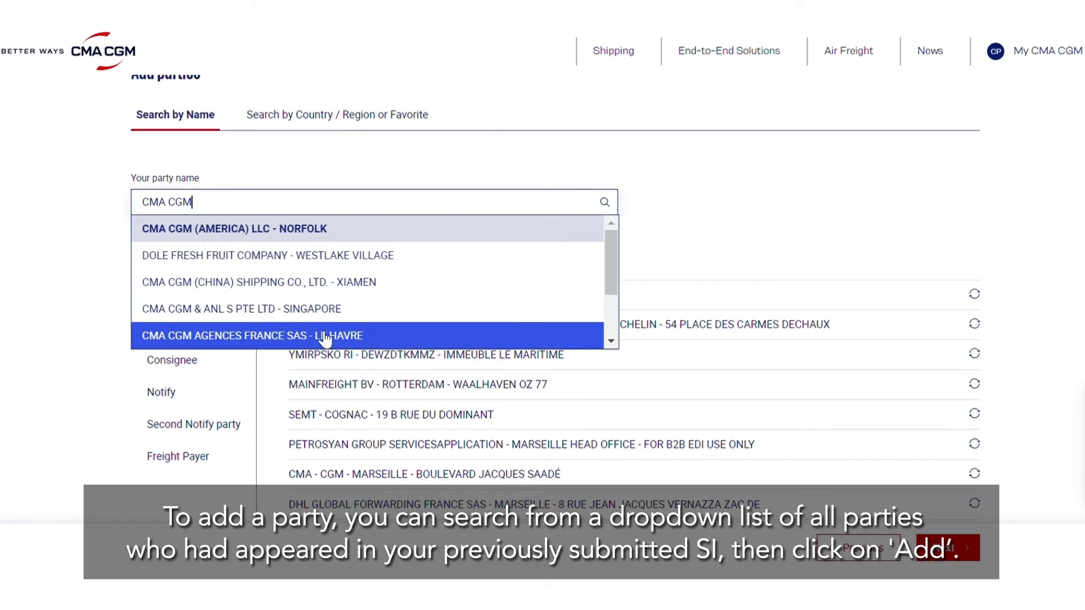
pyautogui.click(325, 335)
pyautogui.scroll(-10, 718, 248)
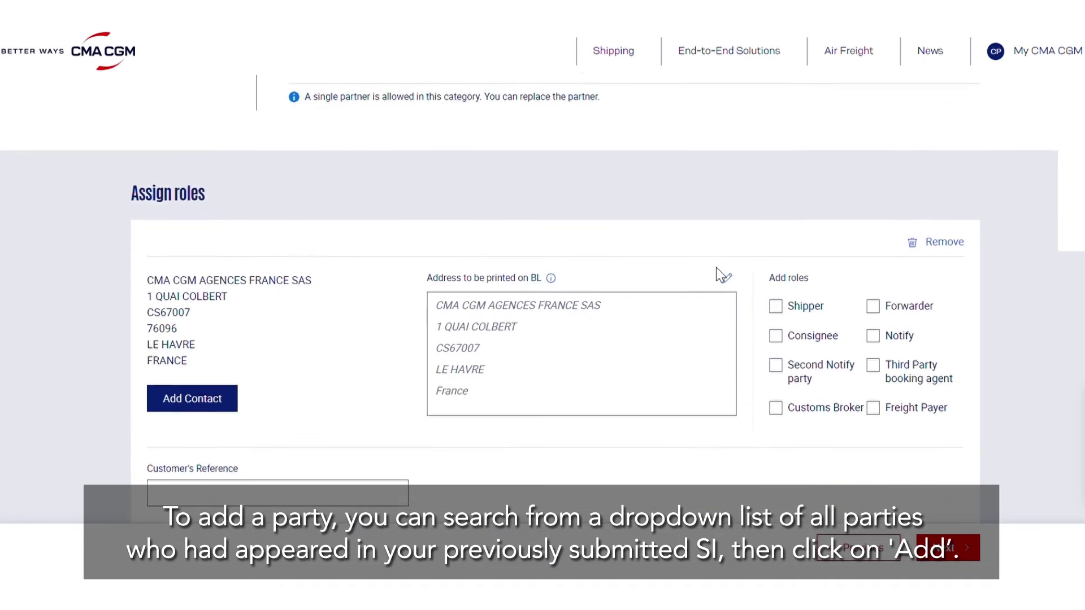
pyautogui.click(779, 211)
# Show the most-used Consignee partners and select the current party name.
pyautogui.scroll(10, 649, 249)
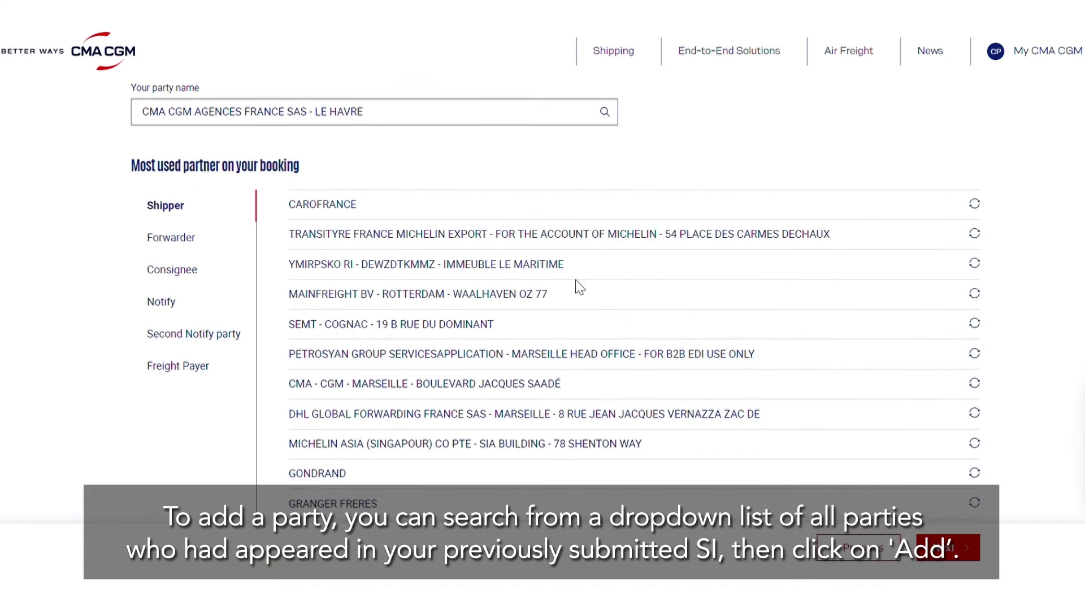
pyautogui.click(191, 271)
pyautogui.scroll(-2, 446, 337)
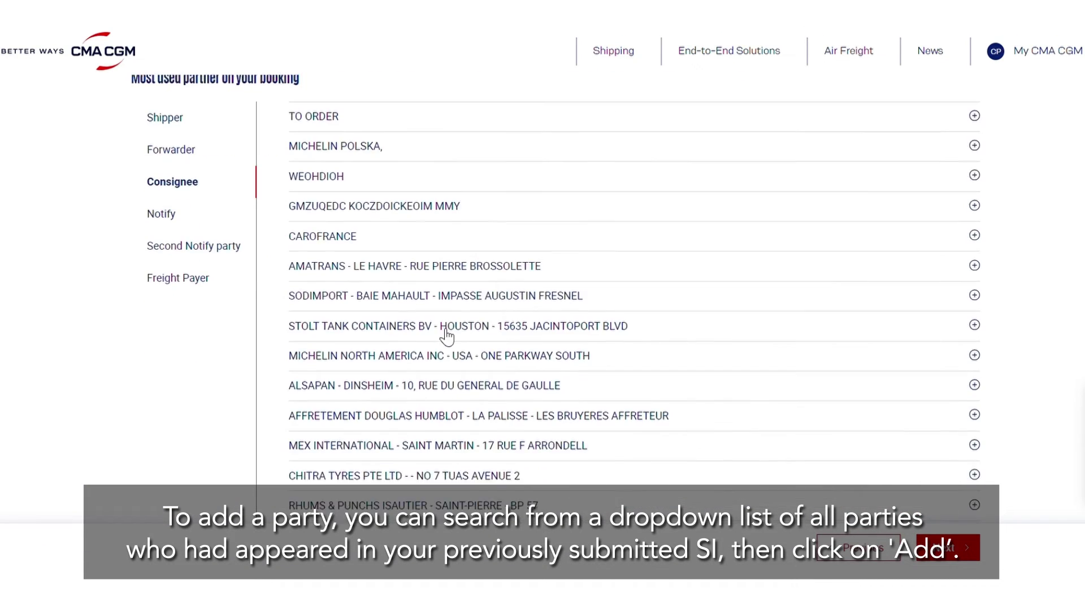
pyautogui.scroll(-4, 446, 336)
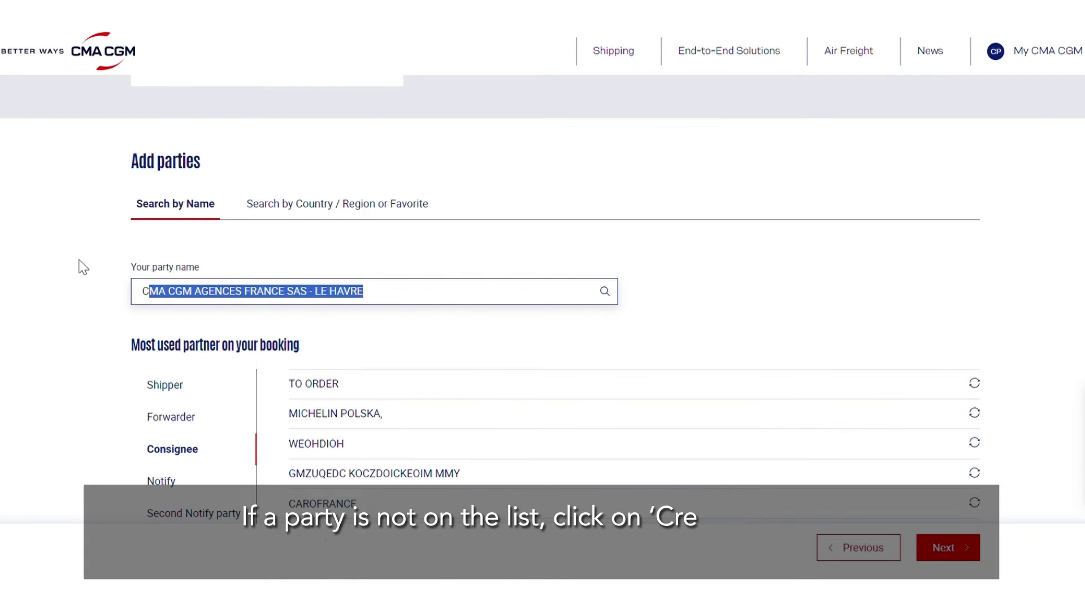
pyautogui.hotkey('shift', 'Left')
# Create a new party with company name IKEA FINLAND.
pyautogui.press('BackSpace')
pyautogui.write('IKEA F')
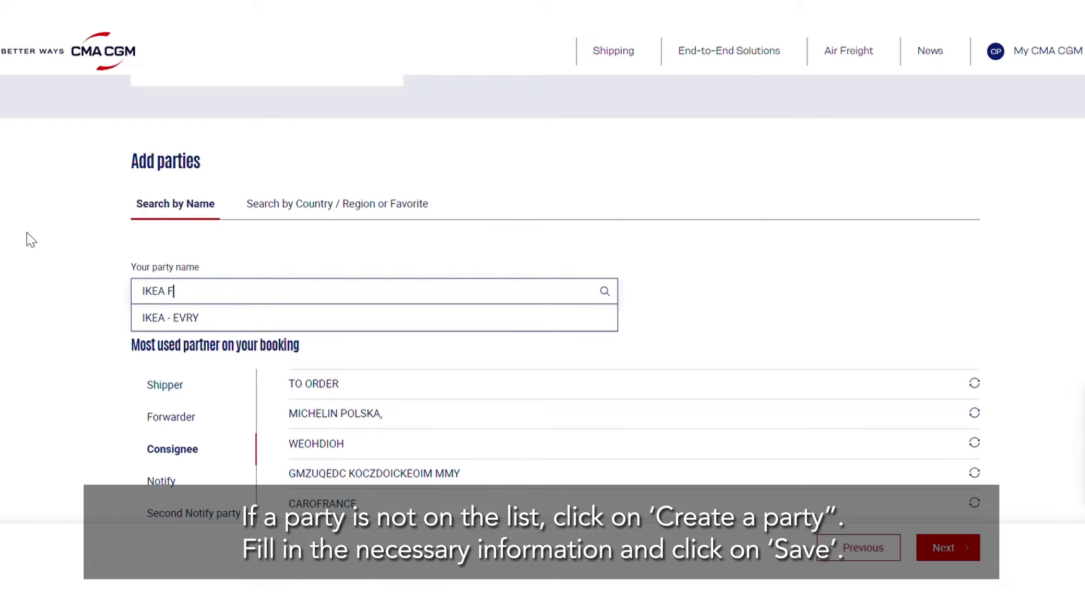
pyautogui.write('I')
pyautogui.click(545, 319)
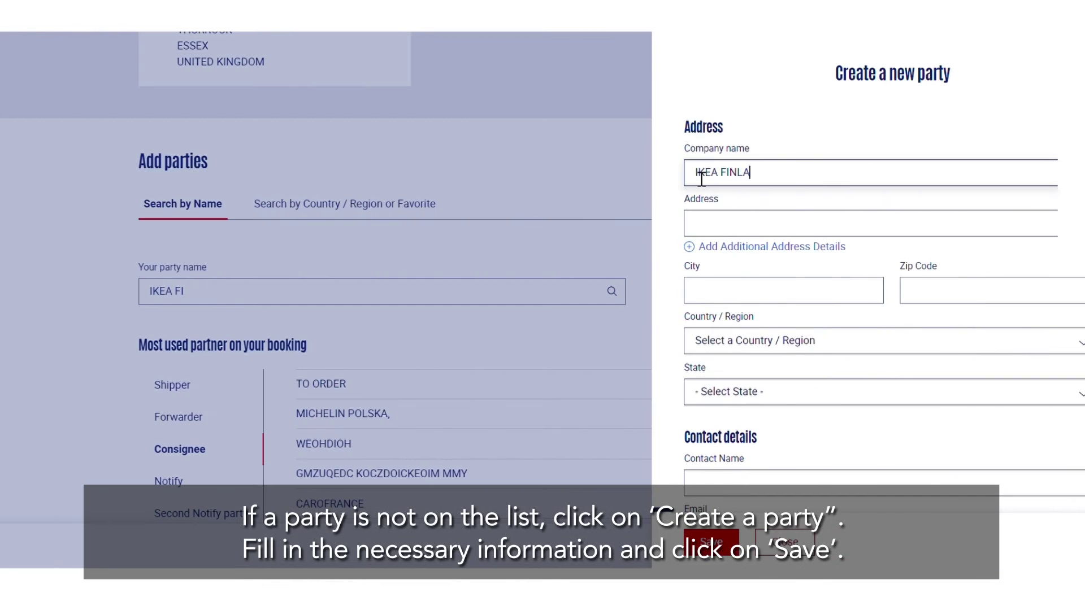
pyautogui.write('ND')
pyautogui.click(749, 223)
pyautogui.write('Porttisuontie 18')
pyautogui.click(753, 288)
pyautogui.write('VANTAA')
pyautogui.press('Tab')
pyautogui.write('01200')
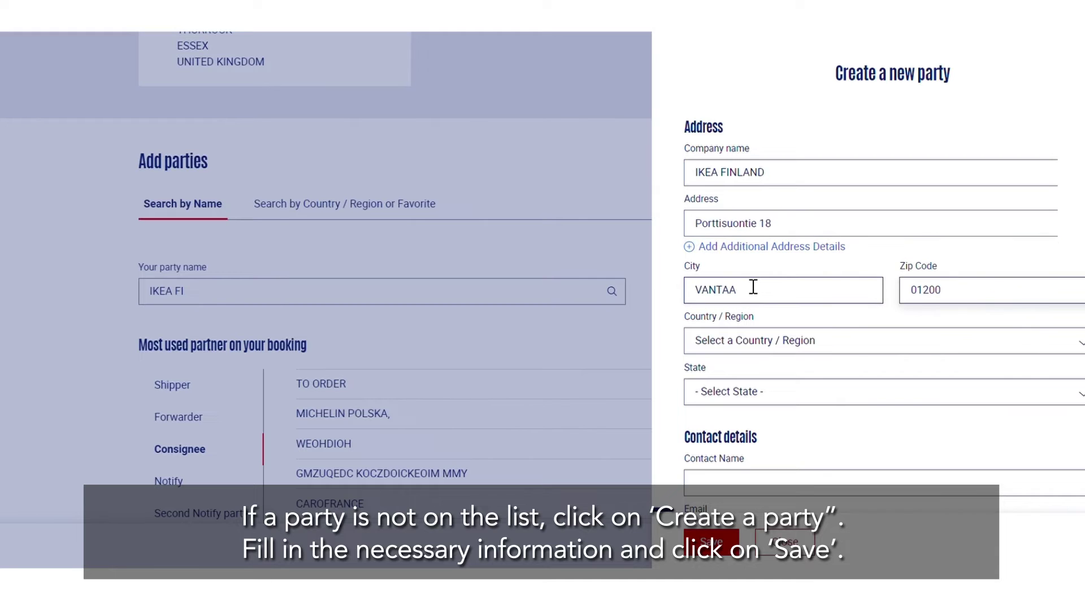
pyautogui.click(792, 340)
pyautogui.click(782, 433)
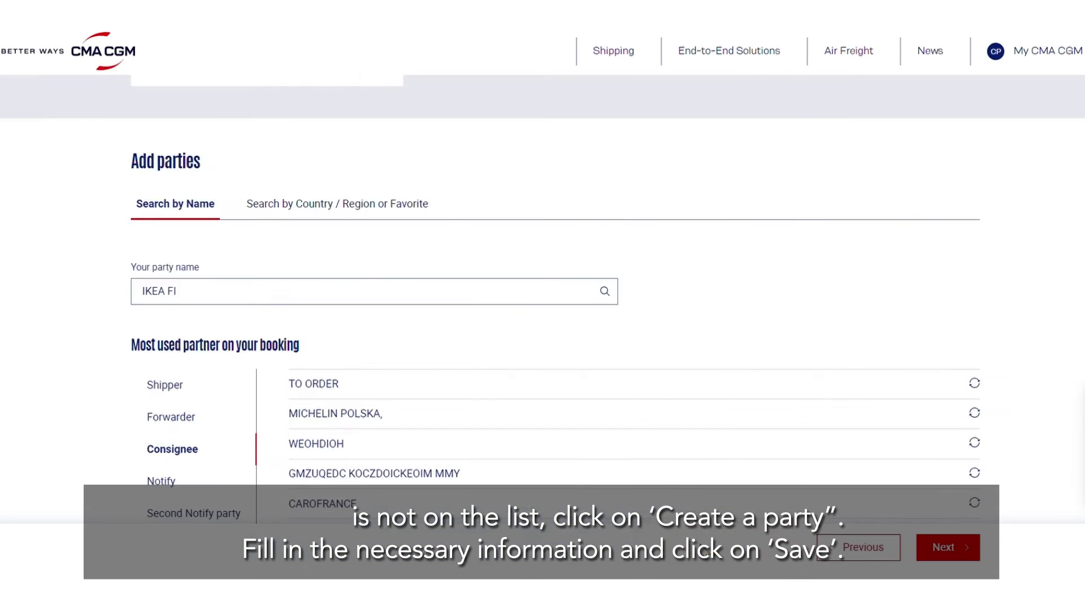
pyautogui.scroll(-5, 647, 430)
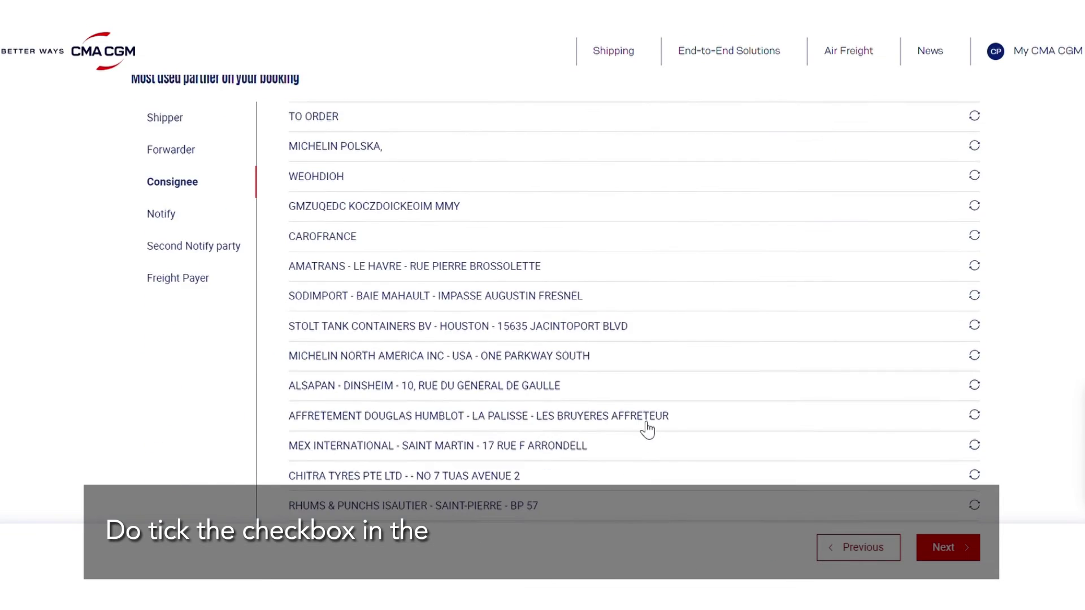
pyautogui.scroll(-8, 647, 429)
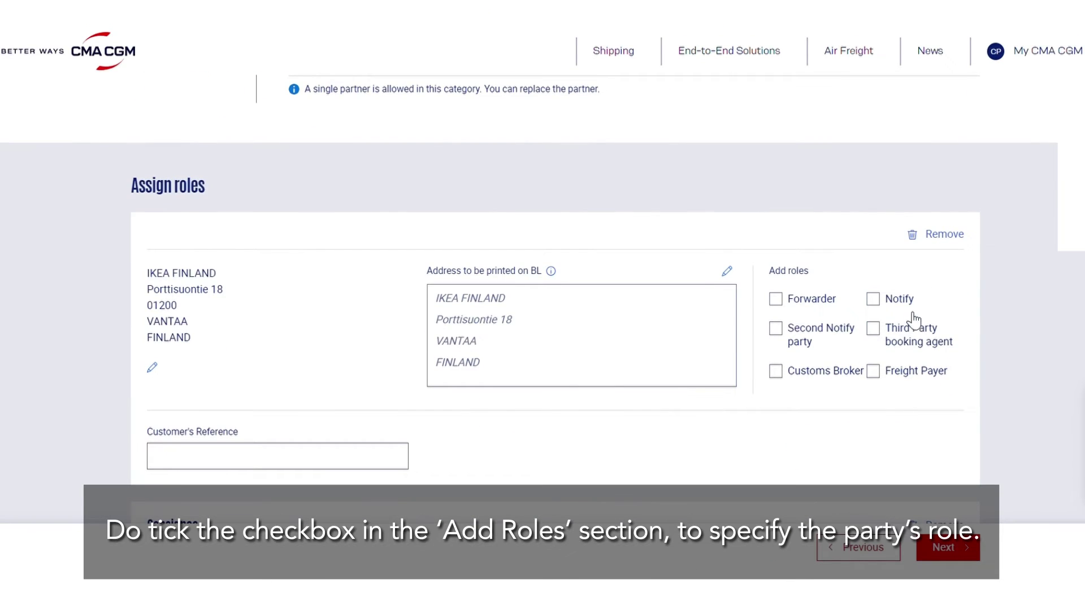
# Make IKEA FINLAND Notify and save B/L line 'Additional address details with a very long string'.
pyautogui.click(873, 300)
pyautogui.click(727, 275)
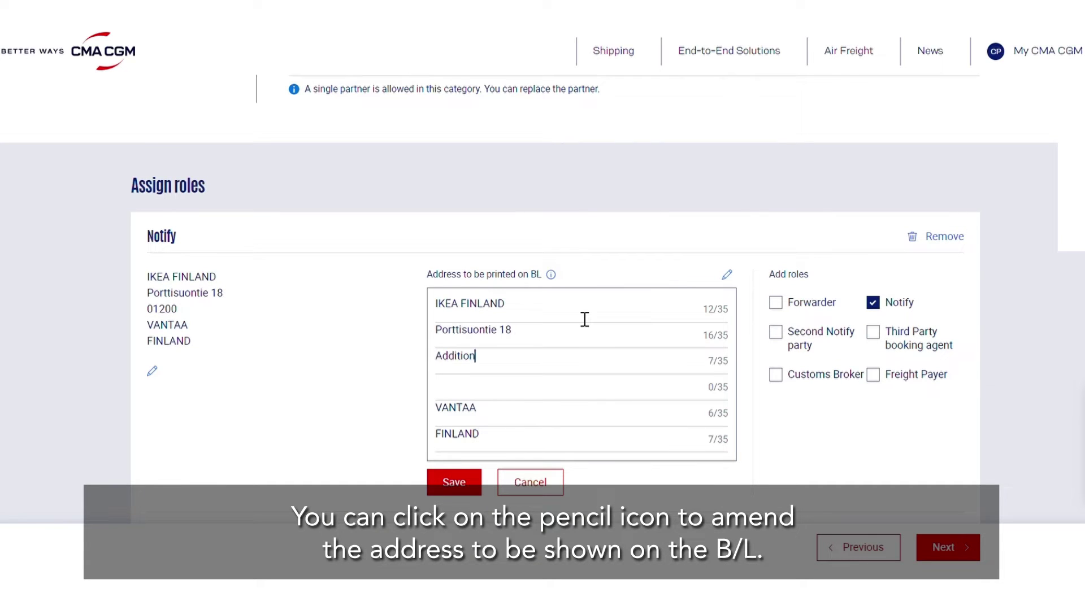
pyautogui.write('Additional address details with a very')
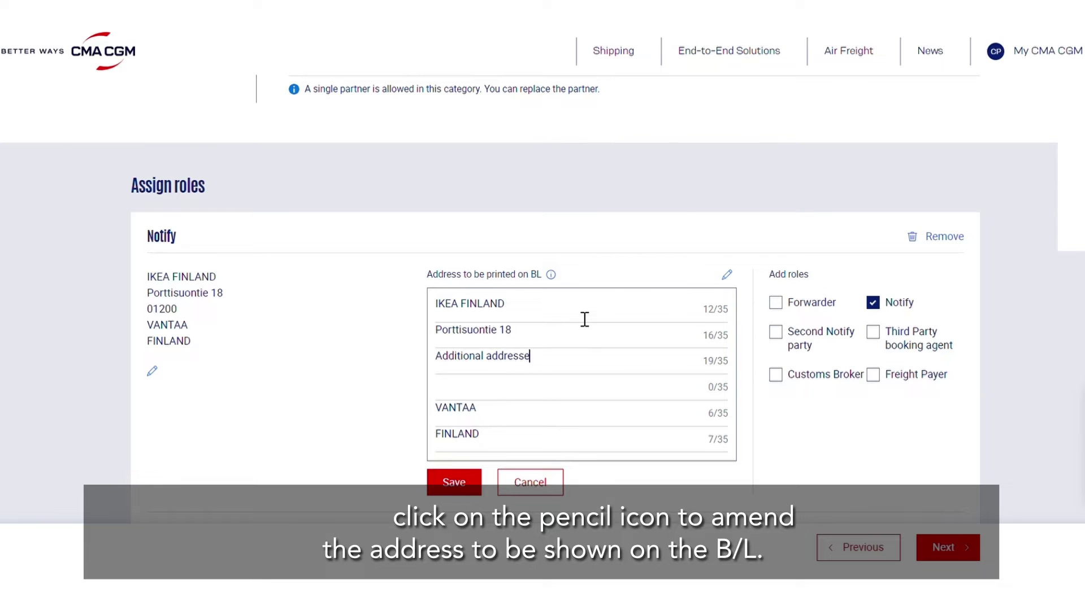
pyautogui.write(' long string')
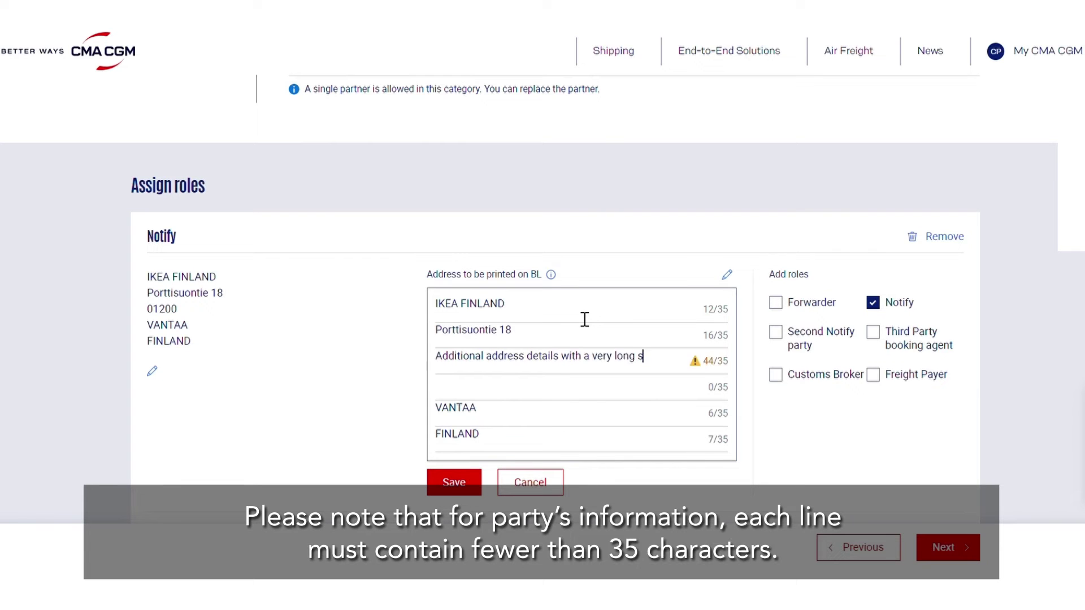
pyautogui.click(455, 484)
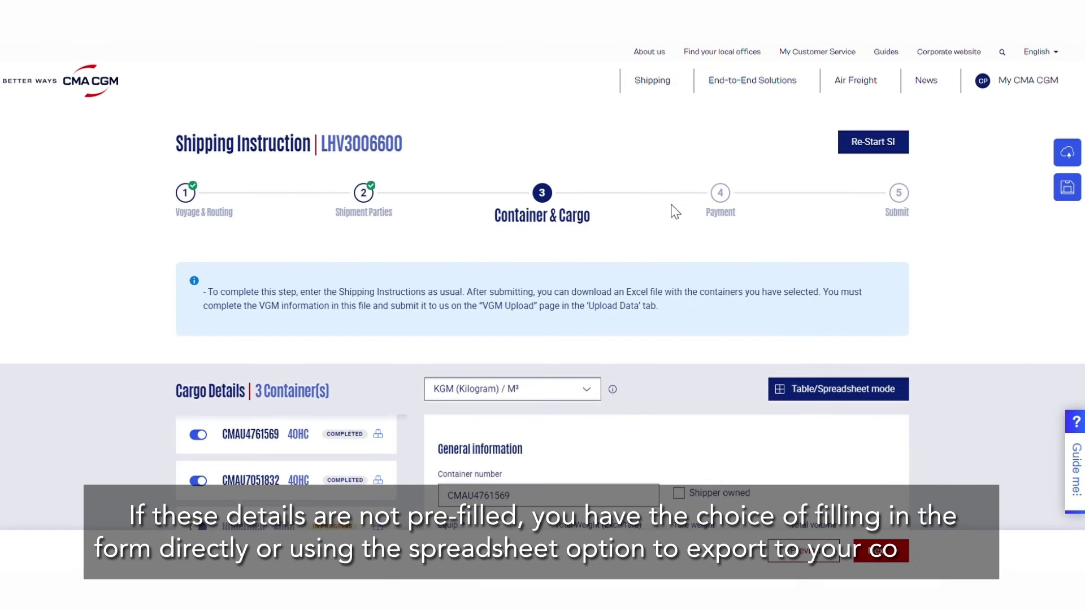
# In table mode, enter container CMAU4761569's seals: ShipSeal1, CarrierSeal1, CustomSeal1 and TermOpSeal1.
pyautogui.scroll(-8, 626, 186)
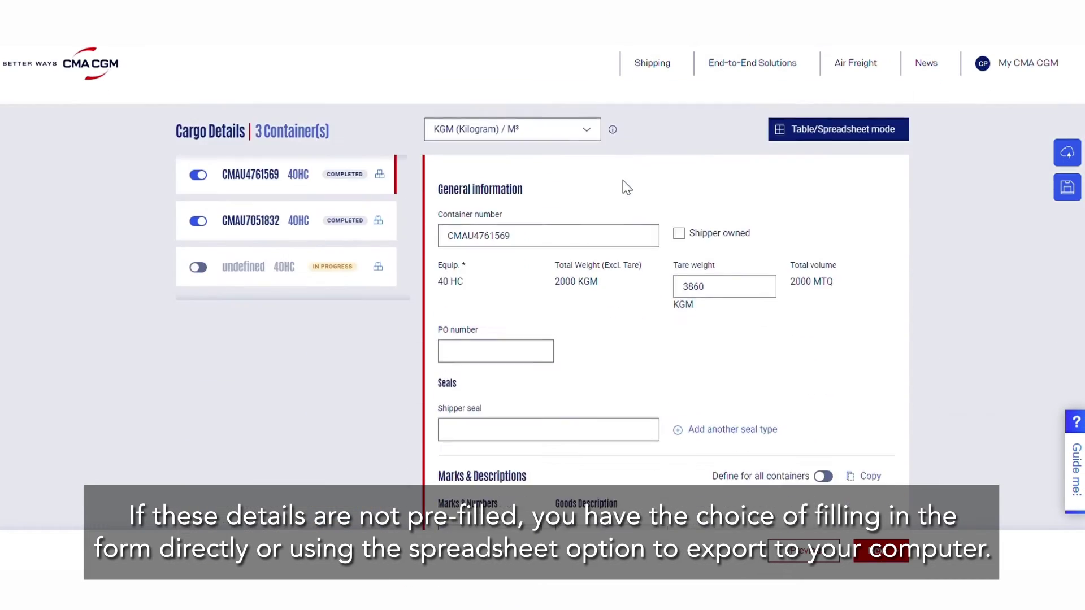
pyautogui.scroll(3, 628, 178)
pyautogui.scroll(4, 632, 174)
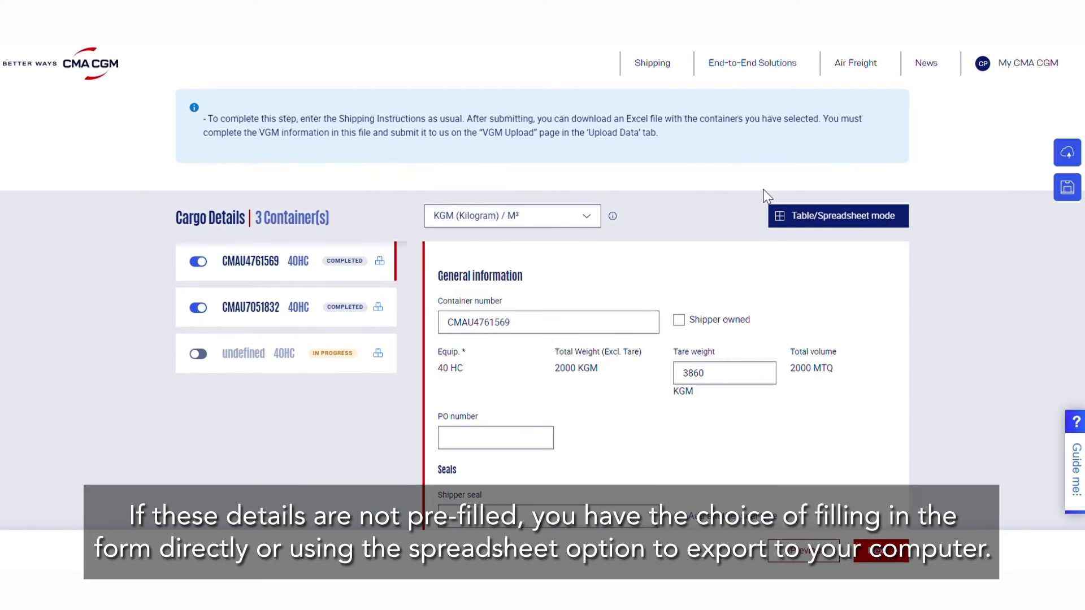
pyautogui.click(819, 214)
pyautogui.click(614, 276)
pyautogui.write('ShipSeal1')
pyautogui.press('Tab')
pyautogui.write('CarrierSeal1')
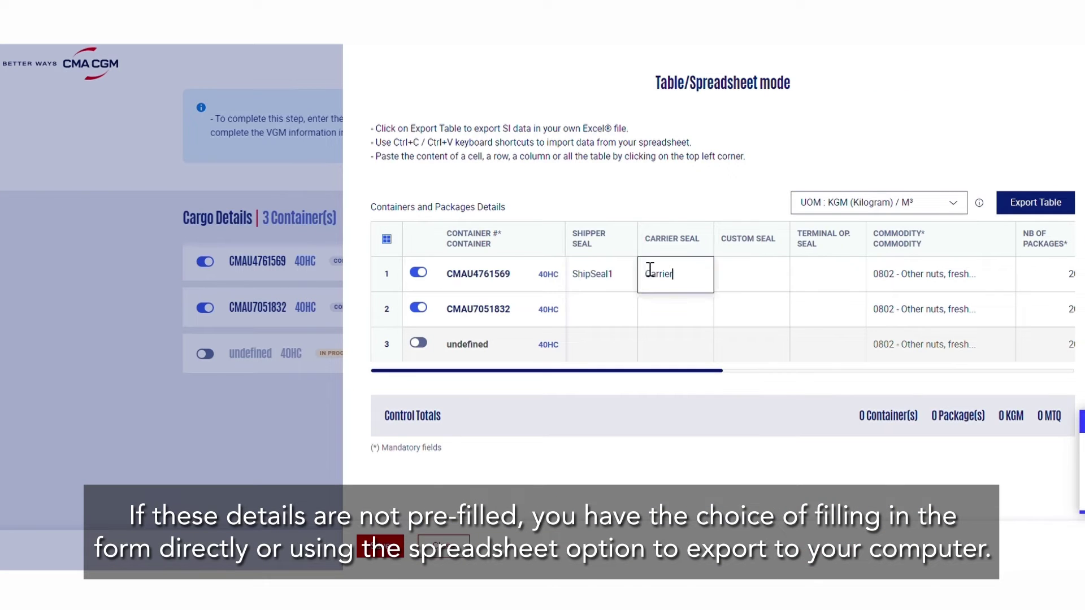
pyautogui.press('Tab')
pyautogui.write('CustomSeal1')
pyautogui.press('Tab')
pyautogui.write('TermOpSeal1')
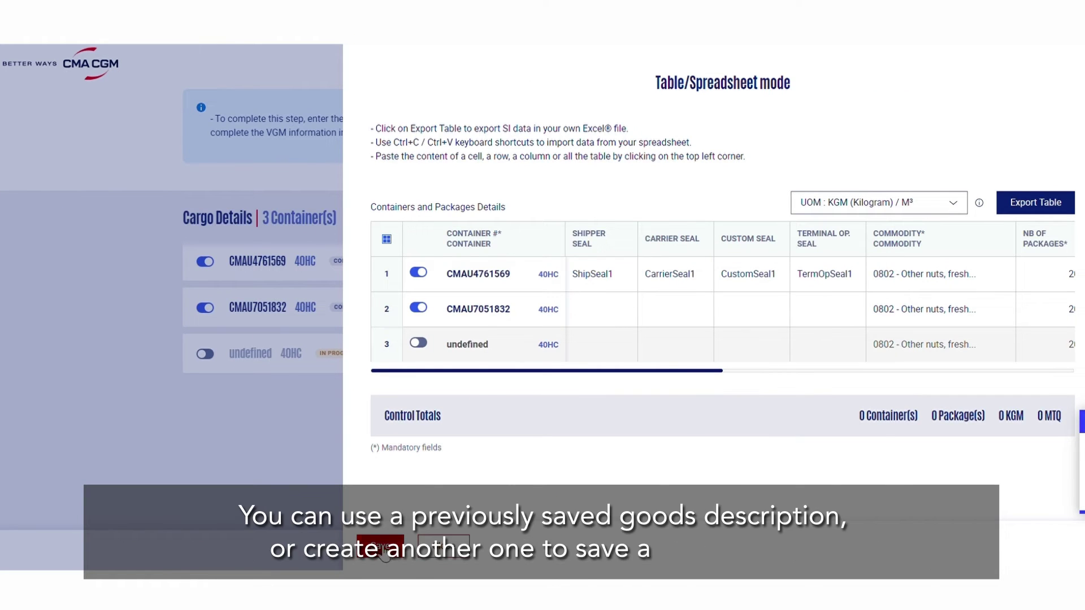
pyautogui.click(380, 546)
pyautogui.scroll(-7, 697, 402)
# Write the goods description 'This is a description' and apply it to all containers.
pyautogui.click(661, 247)
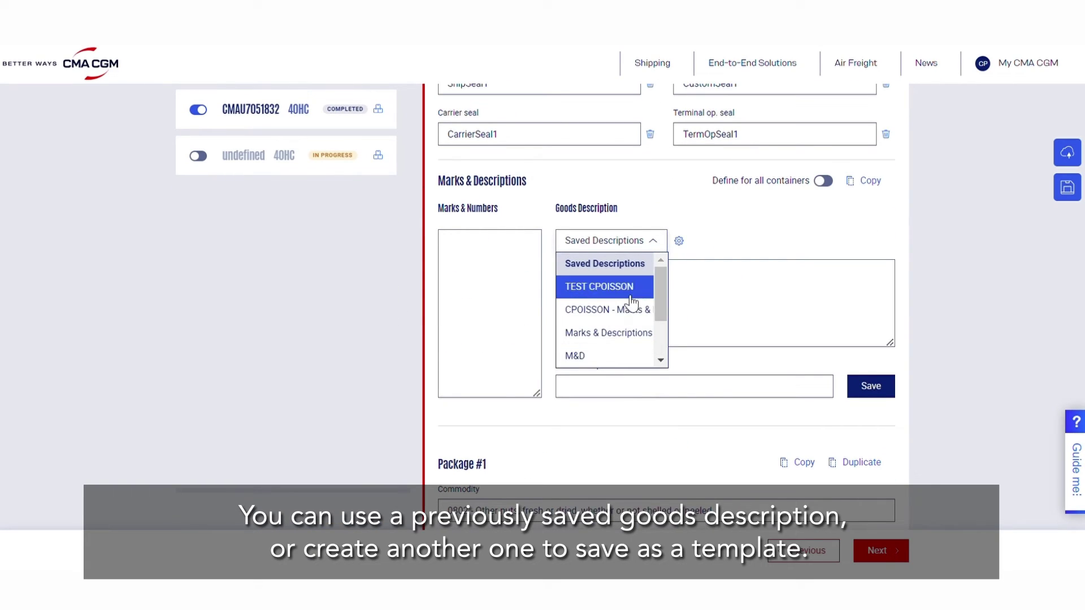
pyautogui.click(720, 286)
pyautogui.write('This is a description')
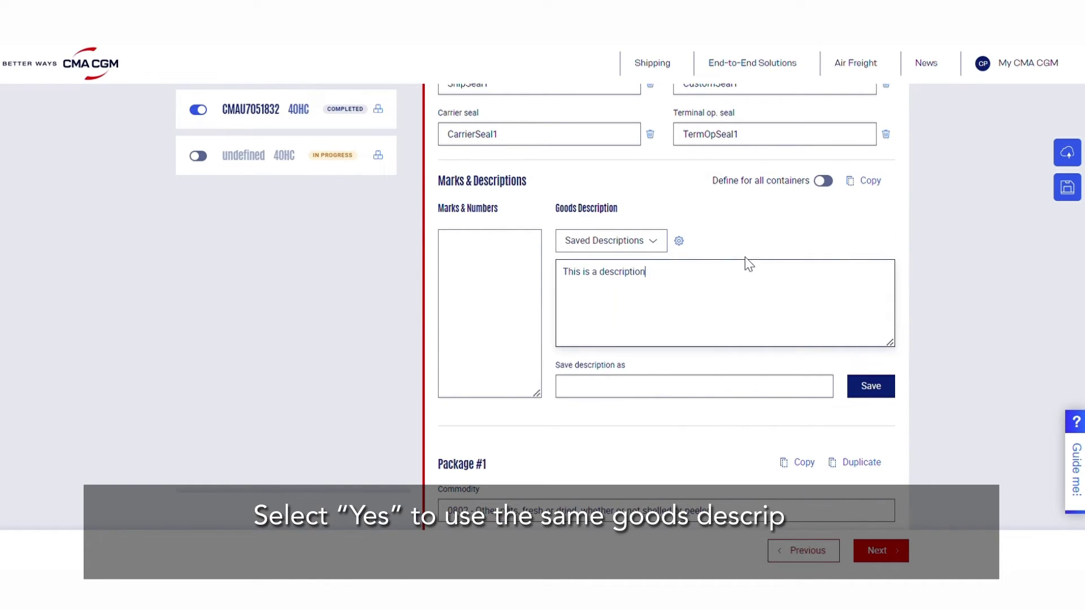
pyautogui.click(824, 182)
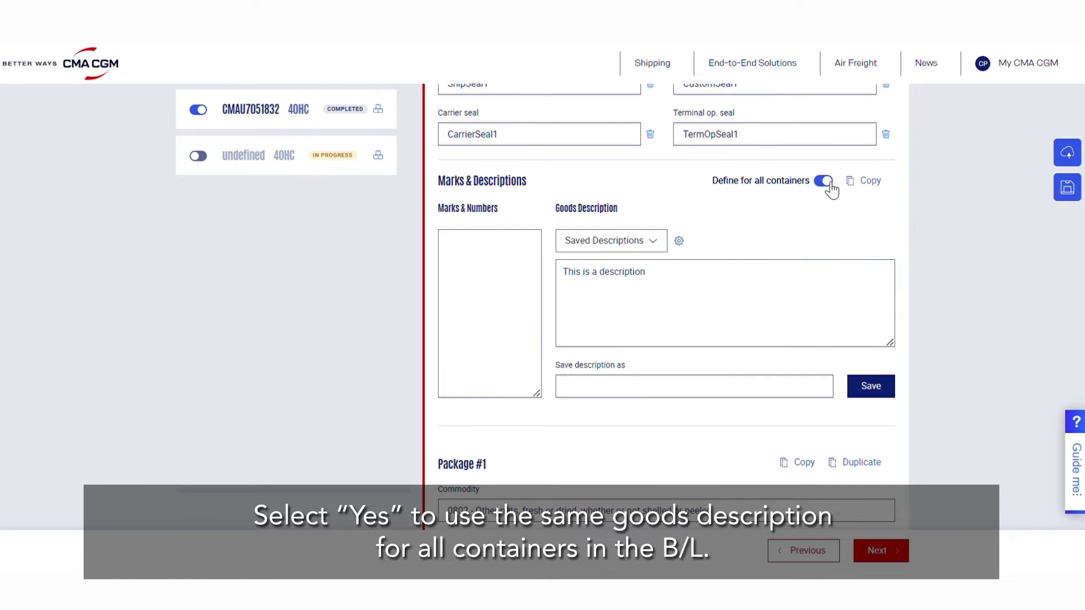
# Review the remaining Package #1 cargo fields down to the bottom of the page.
pyautogui.scroll(-5, 817, 262)
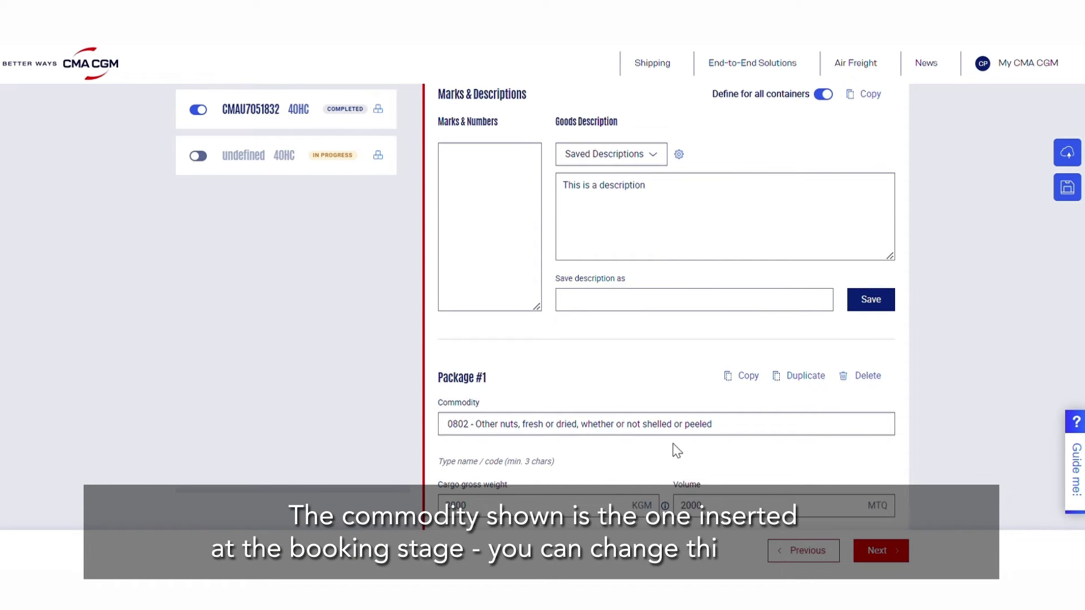
pyautogui.scroll(-1, 681, 450)
pyautogui.scroll(-4, 681, 450)
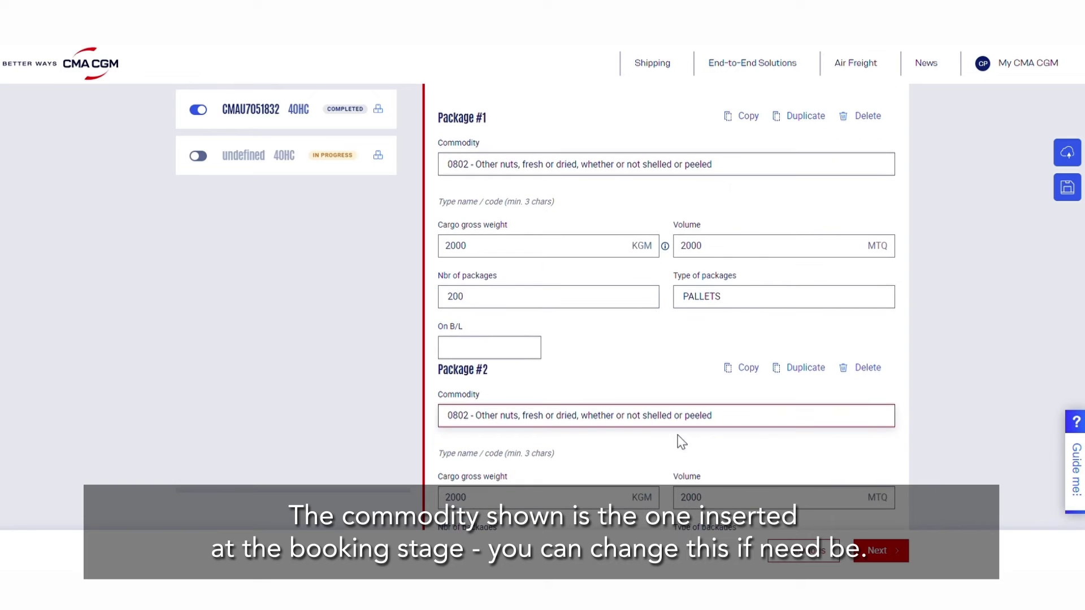
pyautogui.scroll(-3, 681, 443)
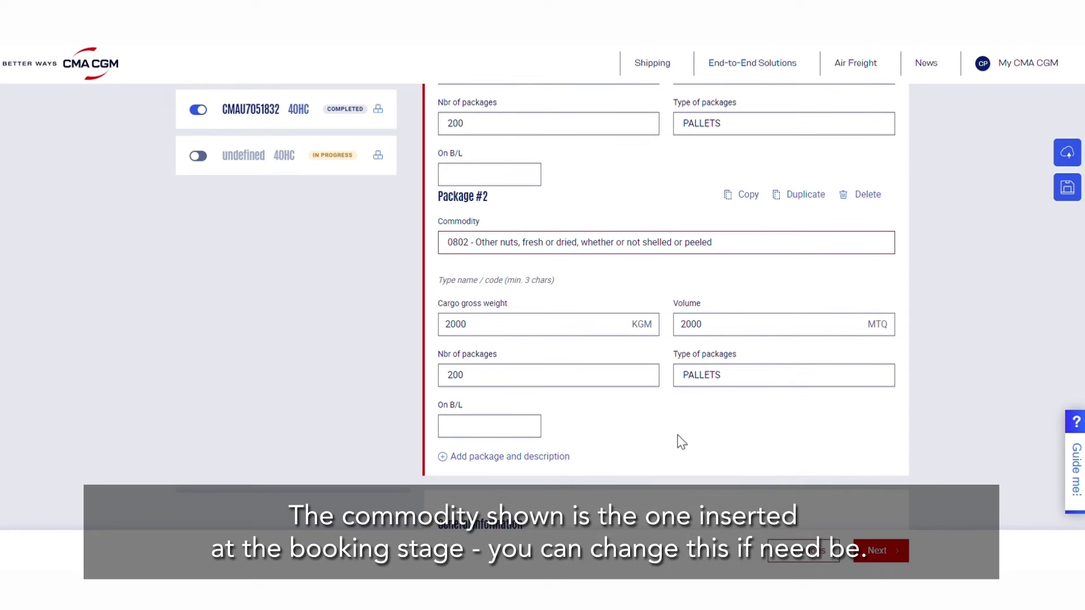
pyautogui.scroll(-2, 681, 443)
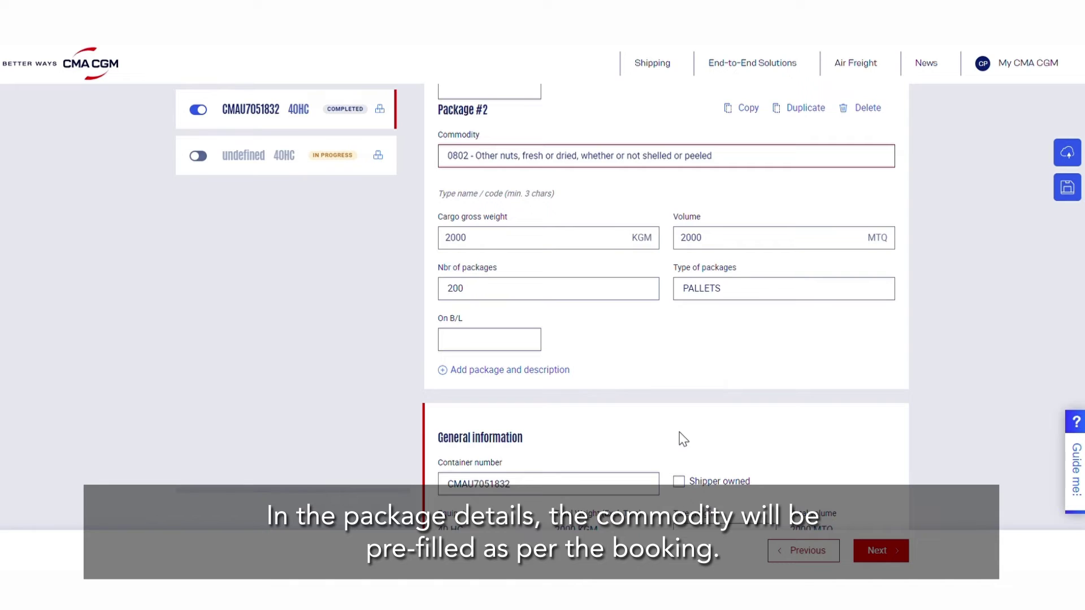
pyautogui.scroll(-3, 682, 439)
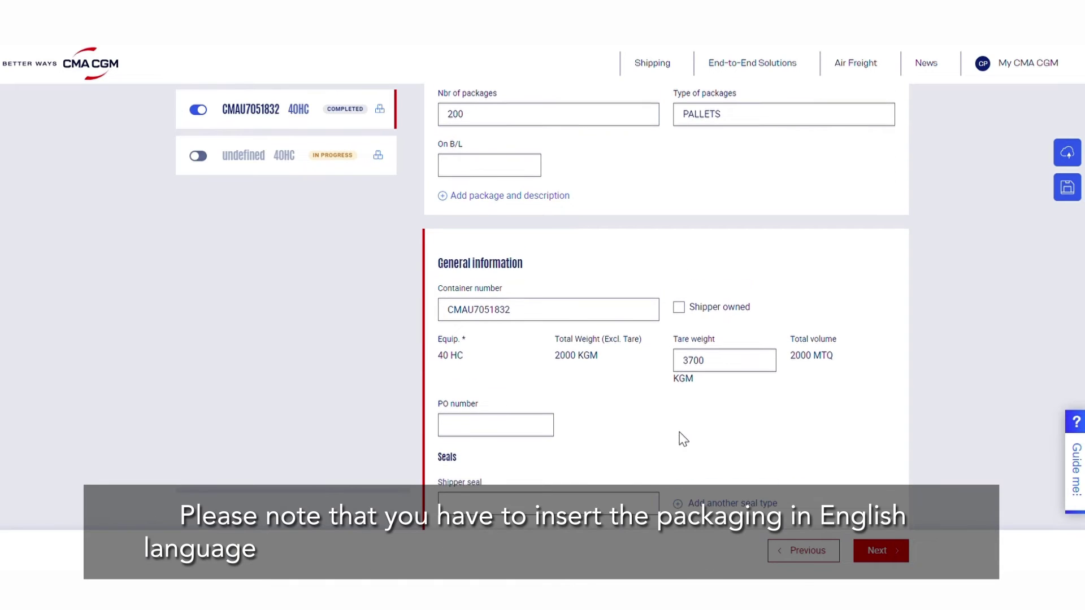
pyautogui.scroll(-3, 683, 439)
pyautogui.scroll(-2, 683, 439)
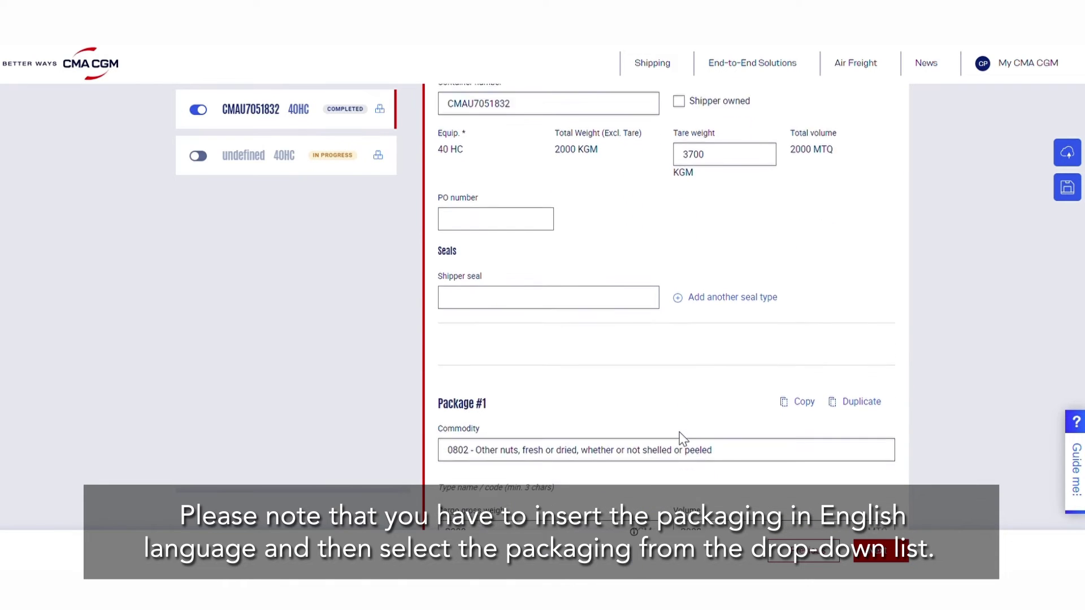
pyautogui.scroll(2, 682, 439)
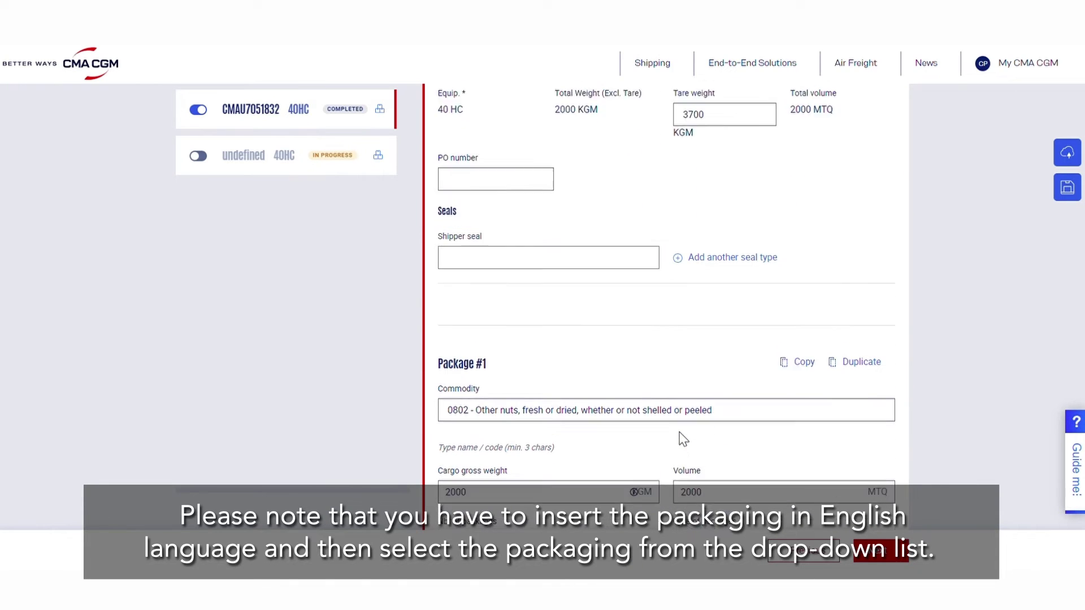
pyautogui.scroll(-5, 683, 439)
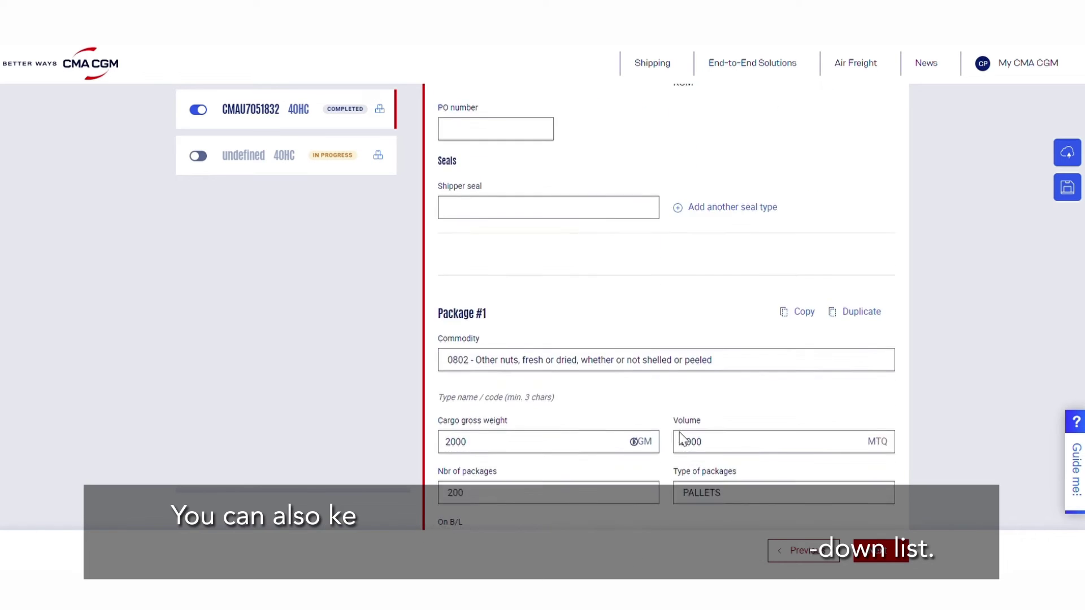
pyautogui.scroll(-3, 682, 439)
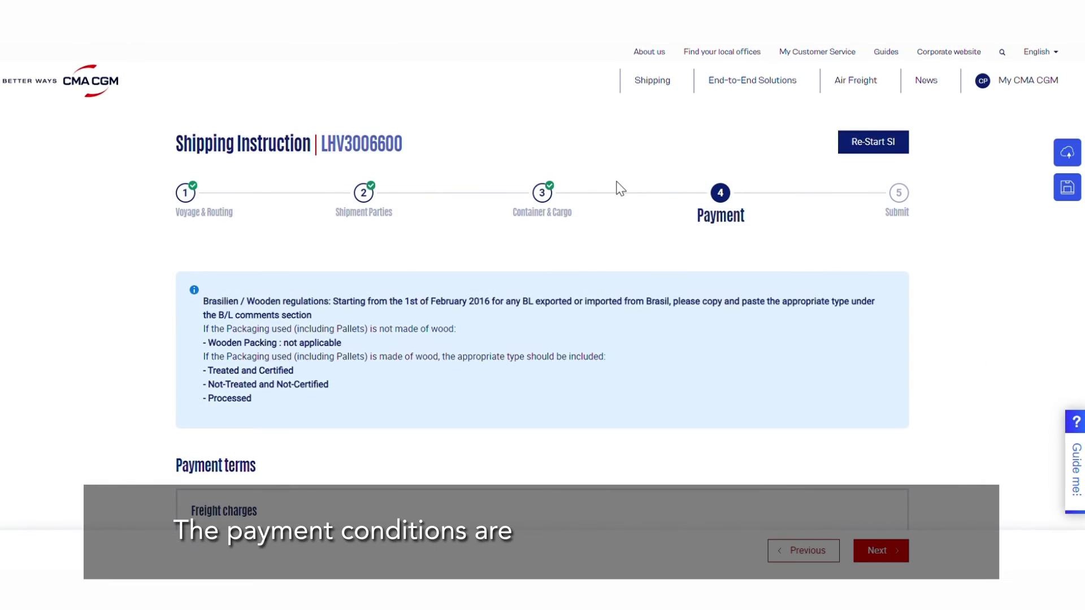
# Scroll down the Payment step to the B/L details section.
pyautogui.scroll(-8, 624, 180)
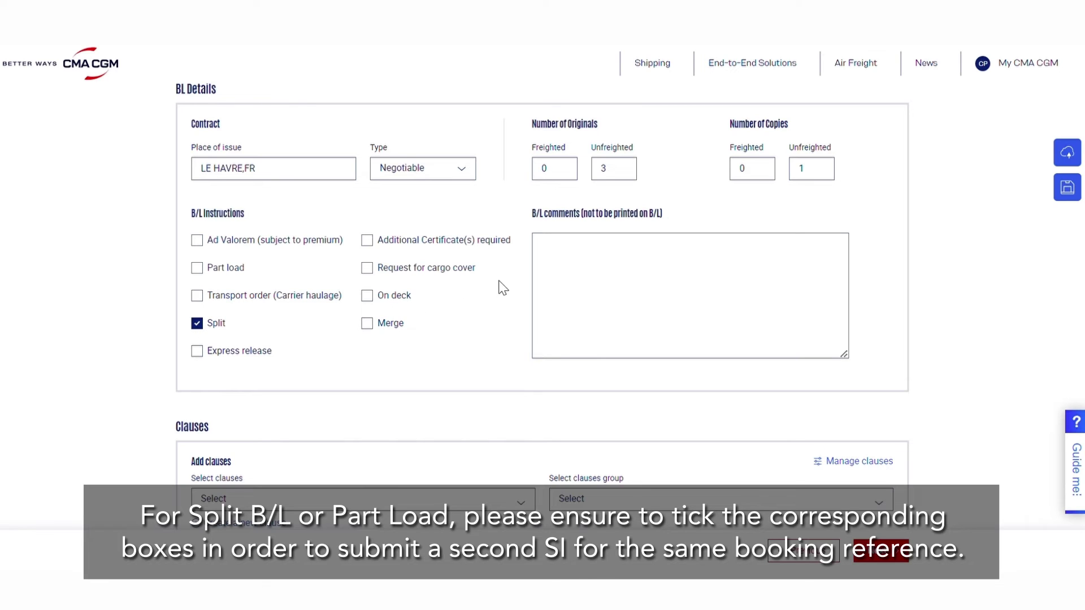
# Enter 'FREE COMMENT' in the B/L comments box.
pyautogui.click(576, 277)
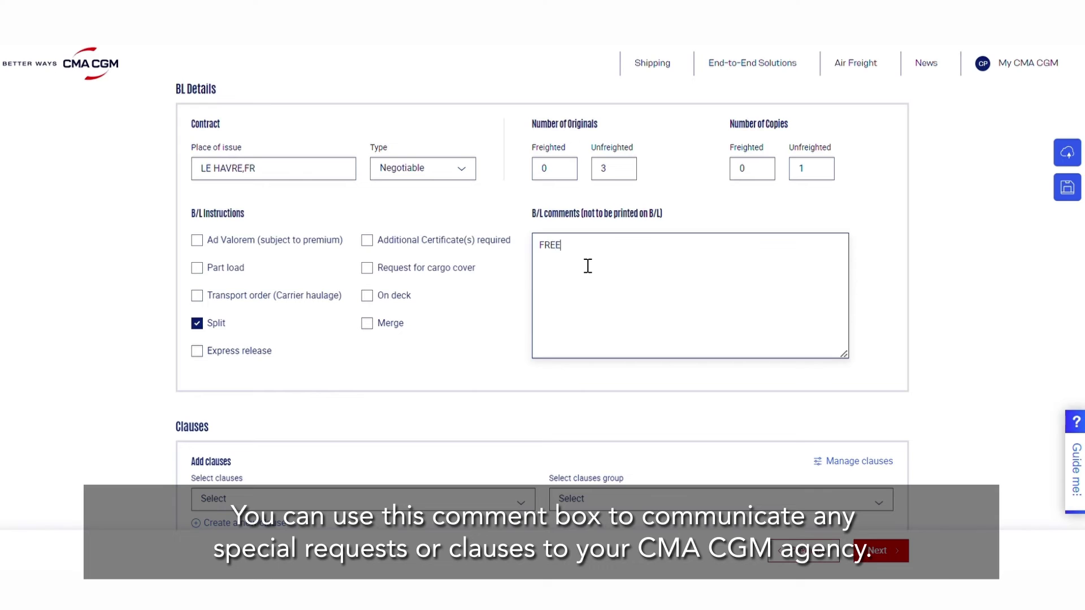
pyautogui.write('FREE COMMENTS')
pyautogui.scroll(-2, 588, 265)
# Bring up Additional services and show the BILL OF LADING Paperless product details.
pyautogui.scroll(-2, 579, 268)
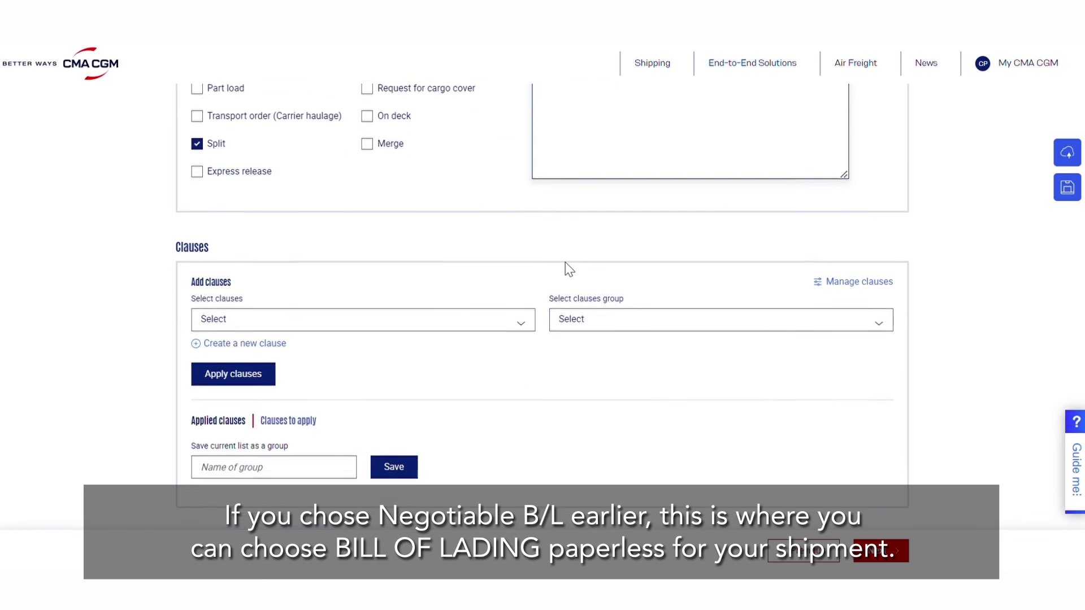
pyautogui.scroll(-2, 569, 269)
pyautogui.scroll(-2, 569, 269)
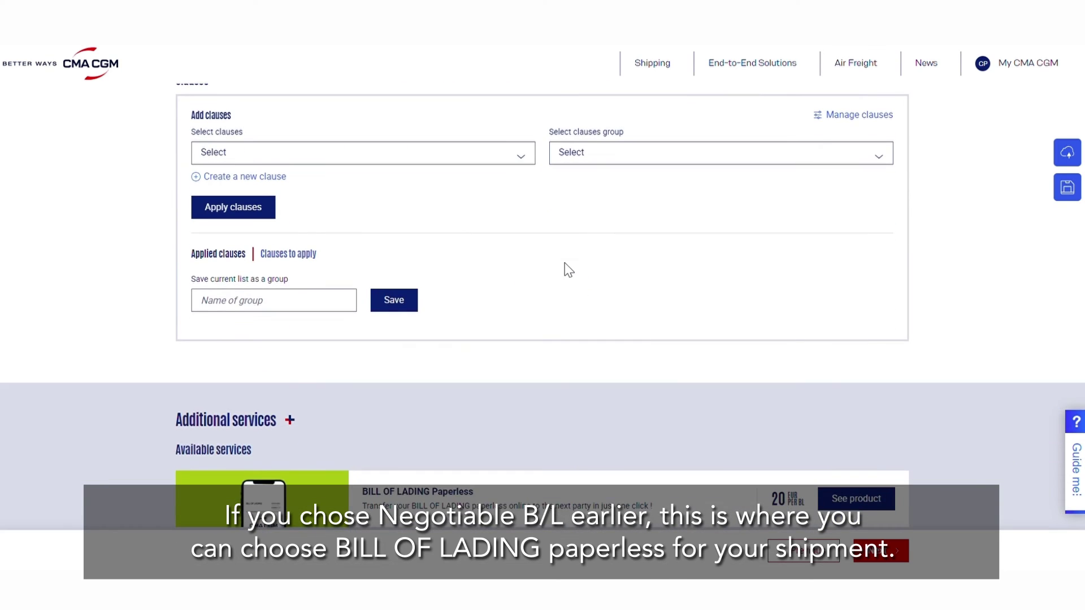
pyautogui.scroll(-3, 564, 263)
pyautogui.scroll(-1, 564, 264)
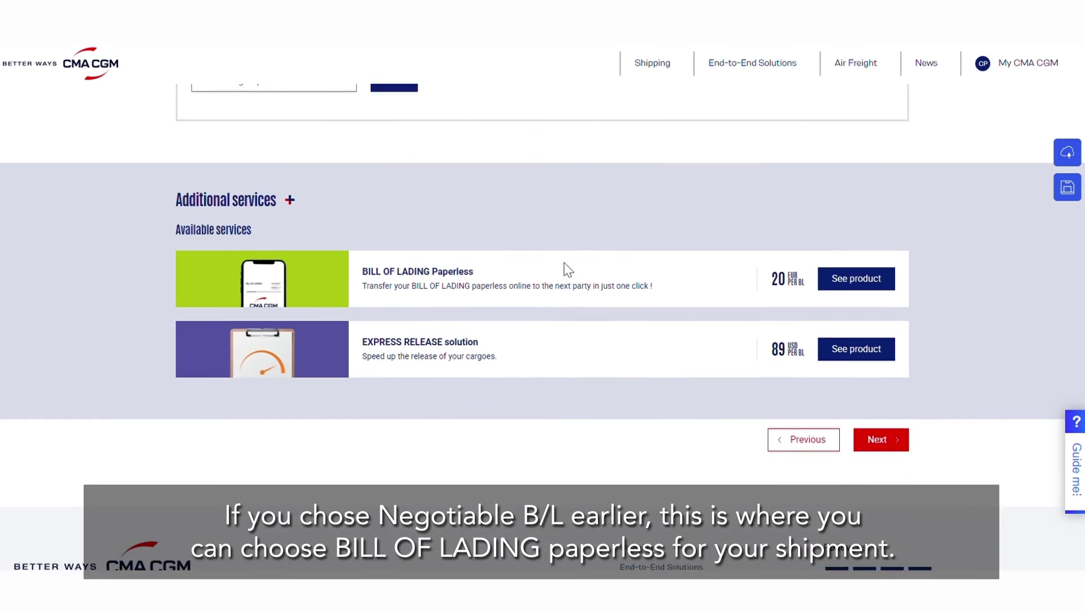
pyautogui.scroll(-1, 568, 270)
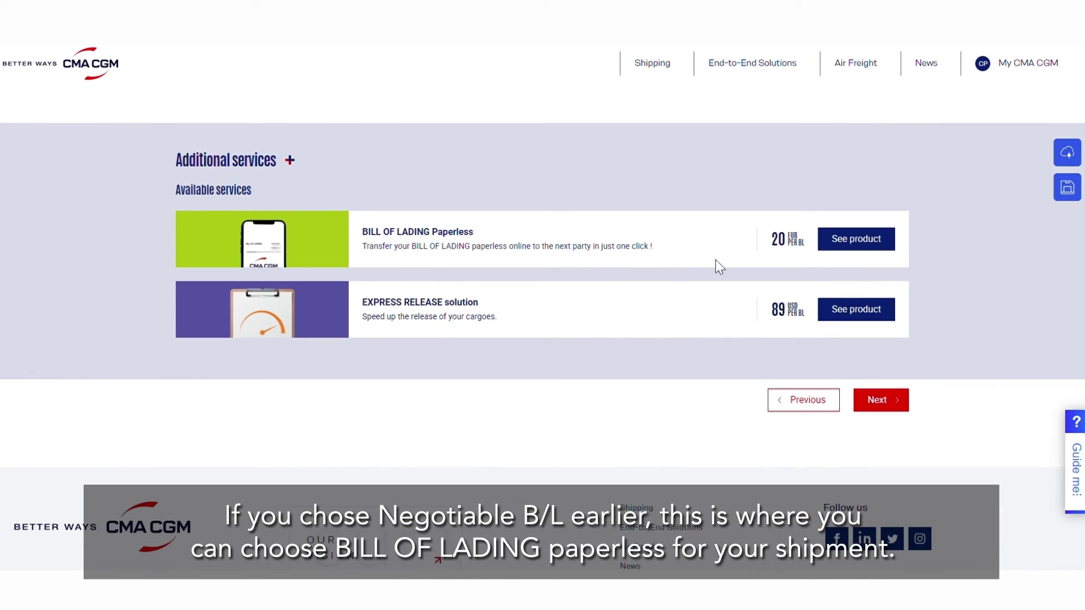
pyautogui.click(857, 240)
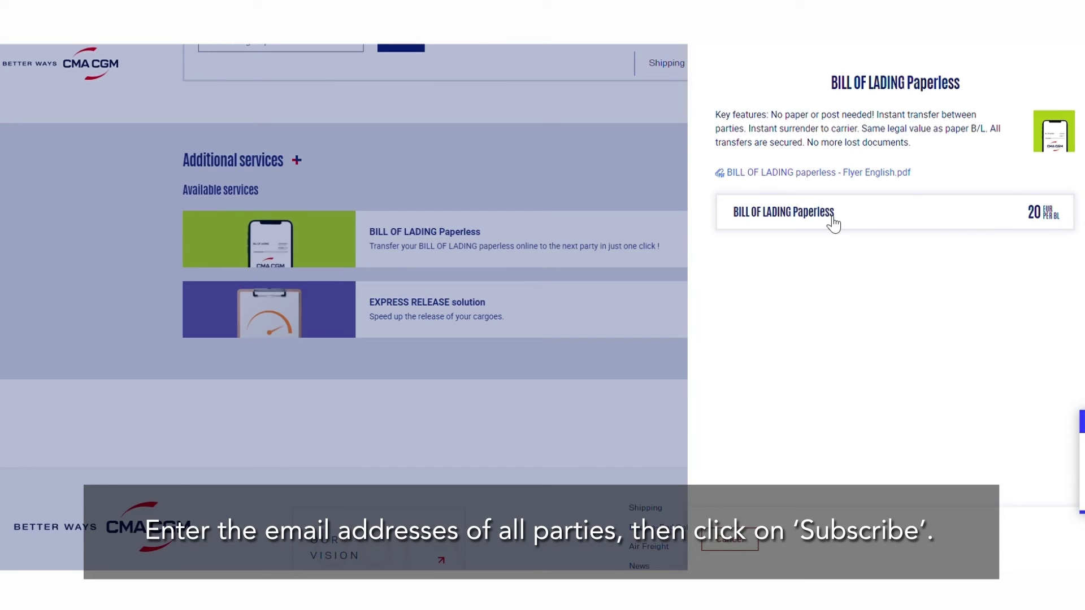
# Subscribe to BILL OF LADING Paperless and continue to the Submit review.
pyautogui.click(834, 225)
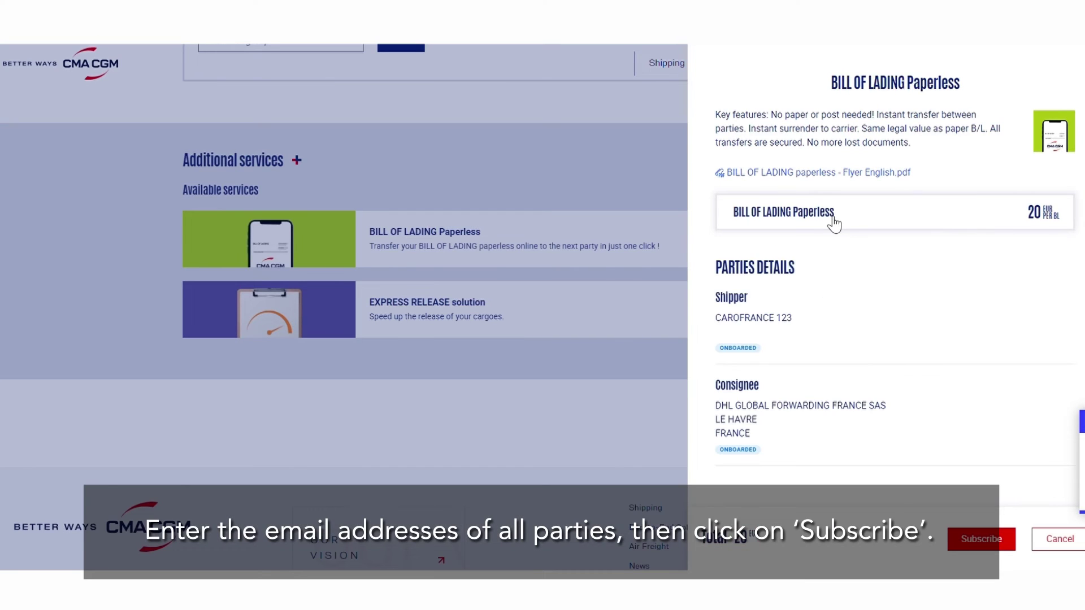
pyautogui.click(977, 540)
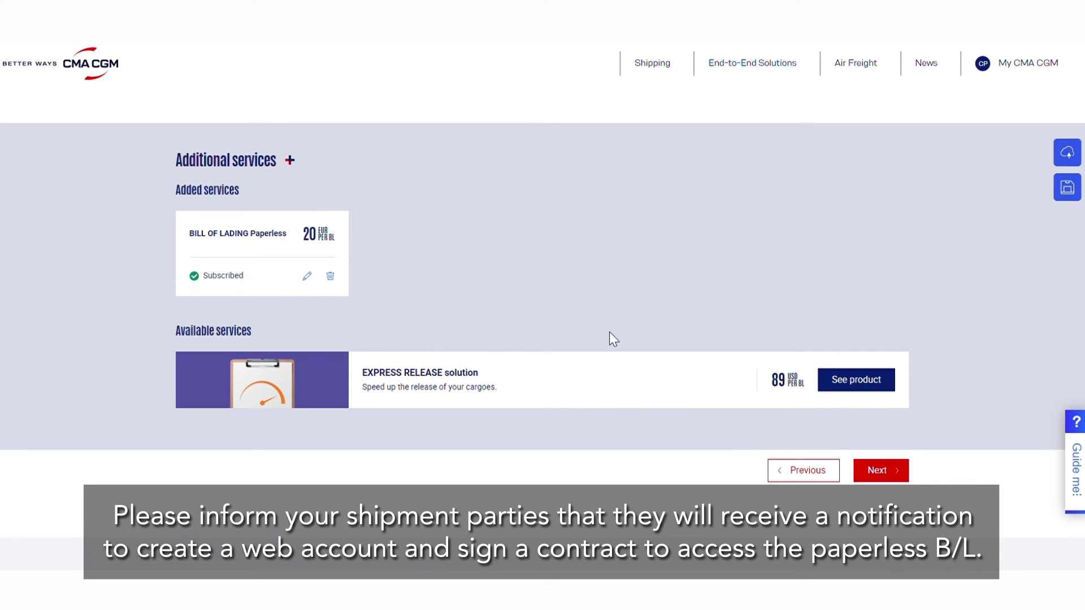
pyautogui.click(876, 473)
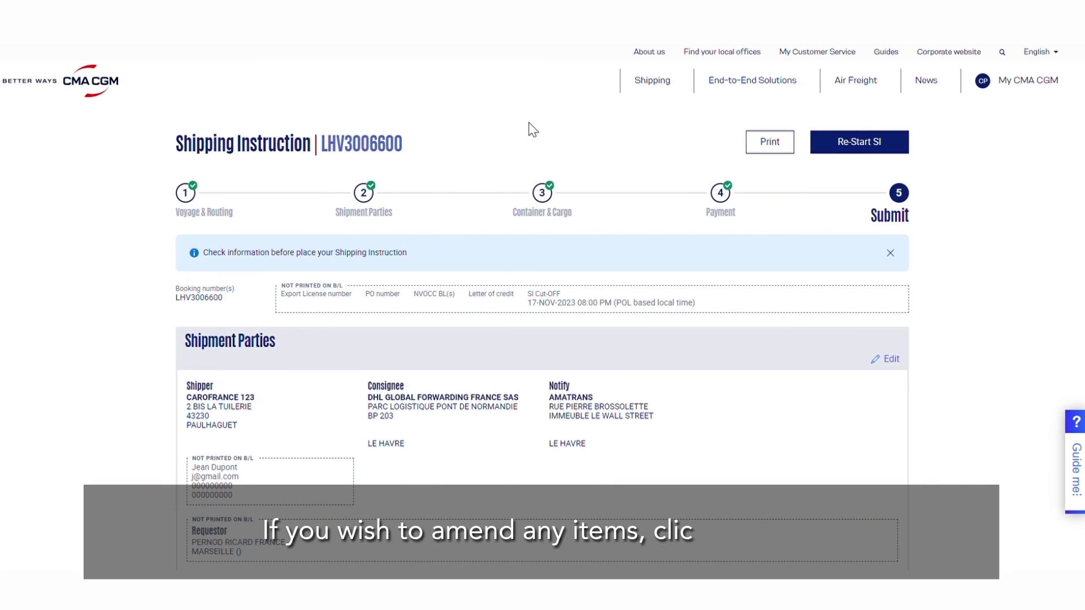
# Scroll through the Submit recap of the completed LHV3006600 Shipping Instruction.
pyautogui.scroll(-2, 534, 129)
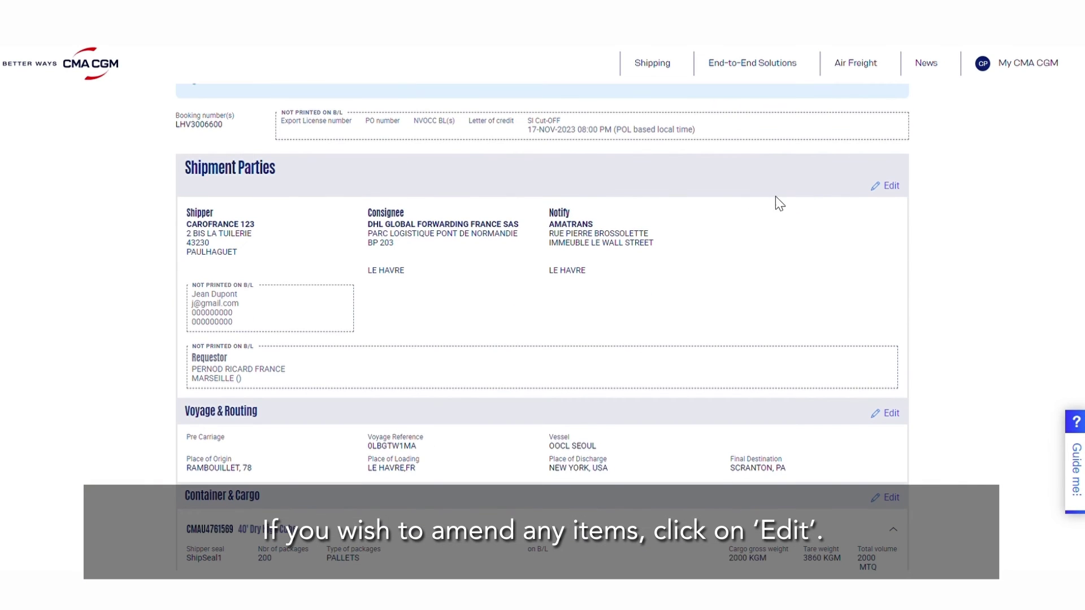
pyautogui.scroll(-2, 812, 220)
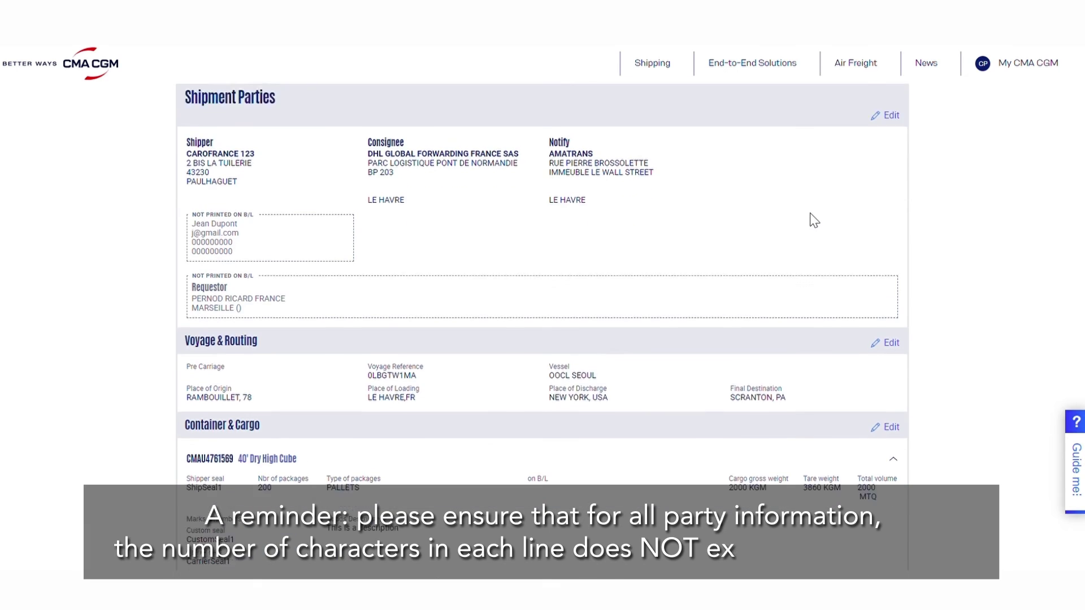
pyautogui.scroll(-4, 812, 219)
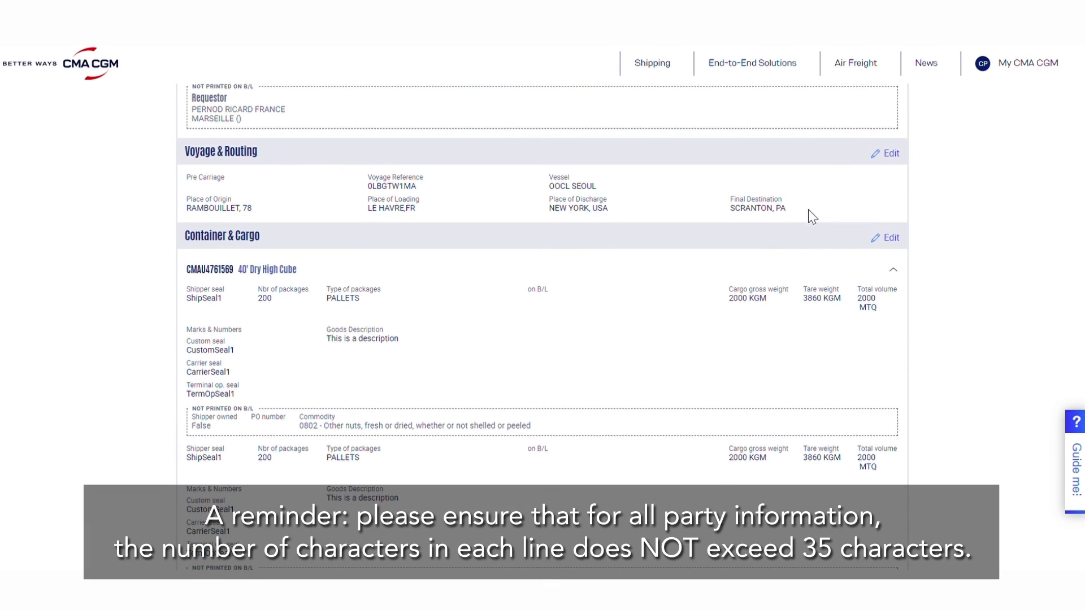
pyautogui.scroll(-4, 812, 218)
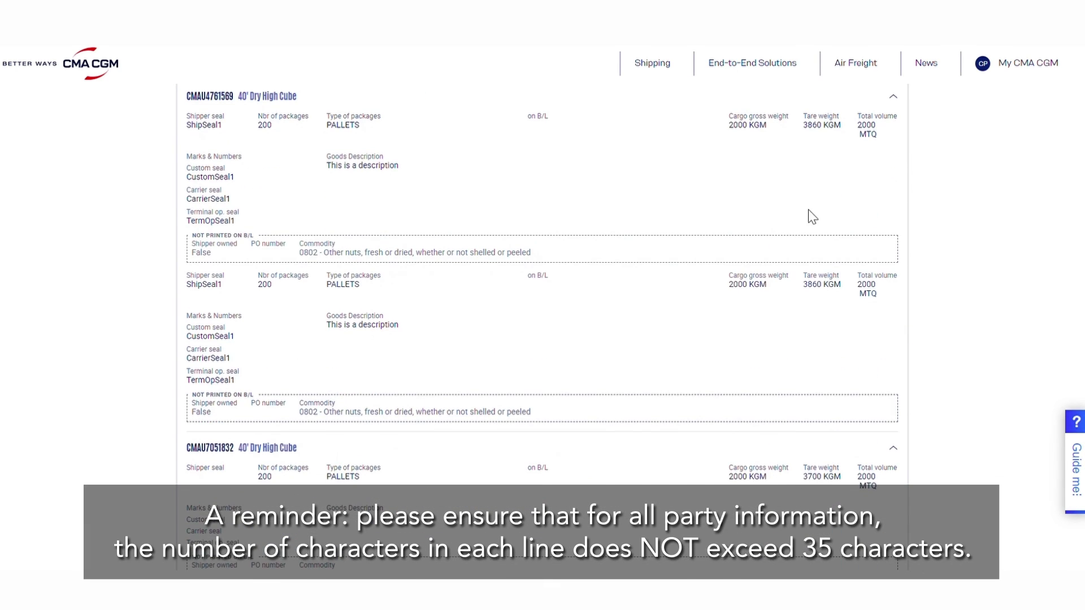
pyautogui.scroll(-2, 812, 217)
pyautogui.scroll(-6, 812, 218)
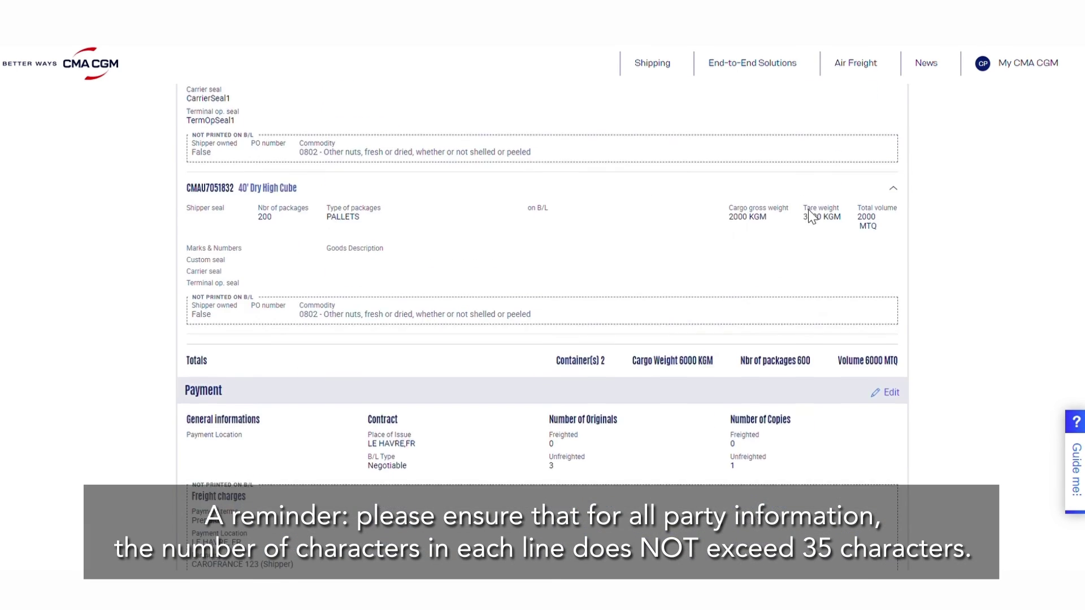
pyautogui.scroll(-6, 812, 217)
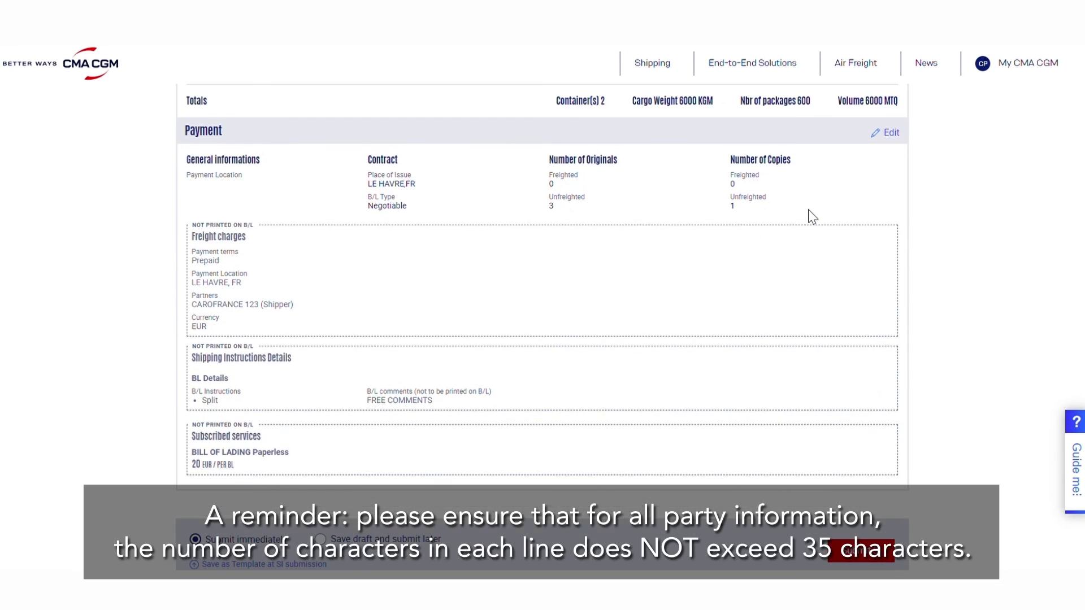
pyautogui.scroll(-2, 812, 216)
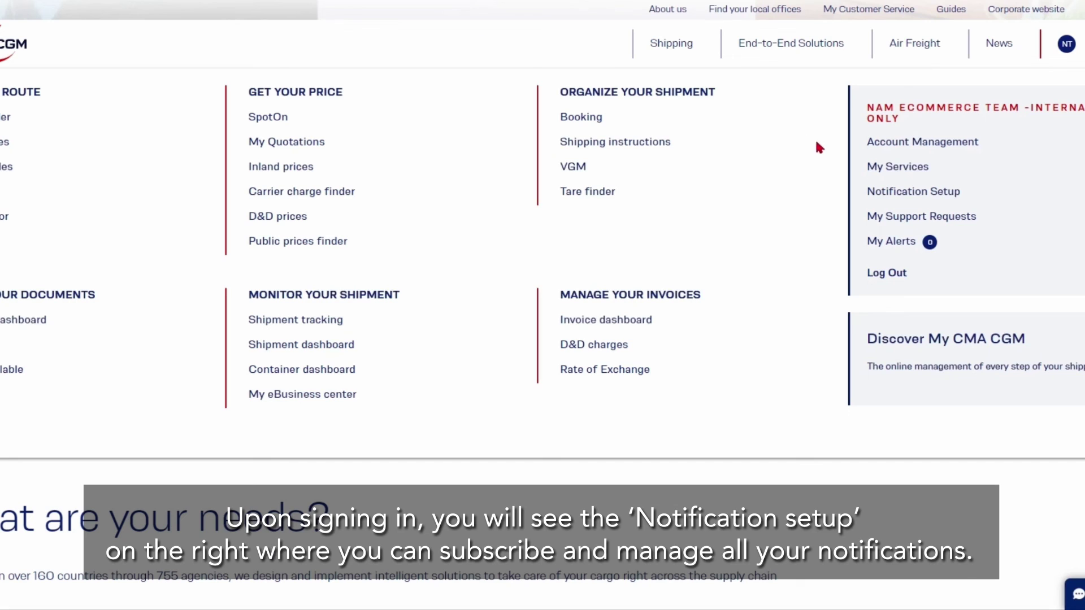
# Expand Shipment Essentials in Notification Setup, keeping Shipping instructions submitted alerts on for own instructions.
pyautogui.click(883, 192)
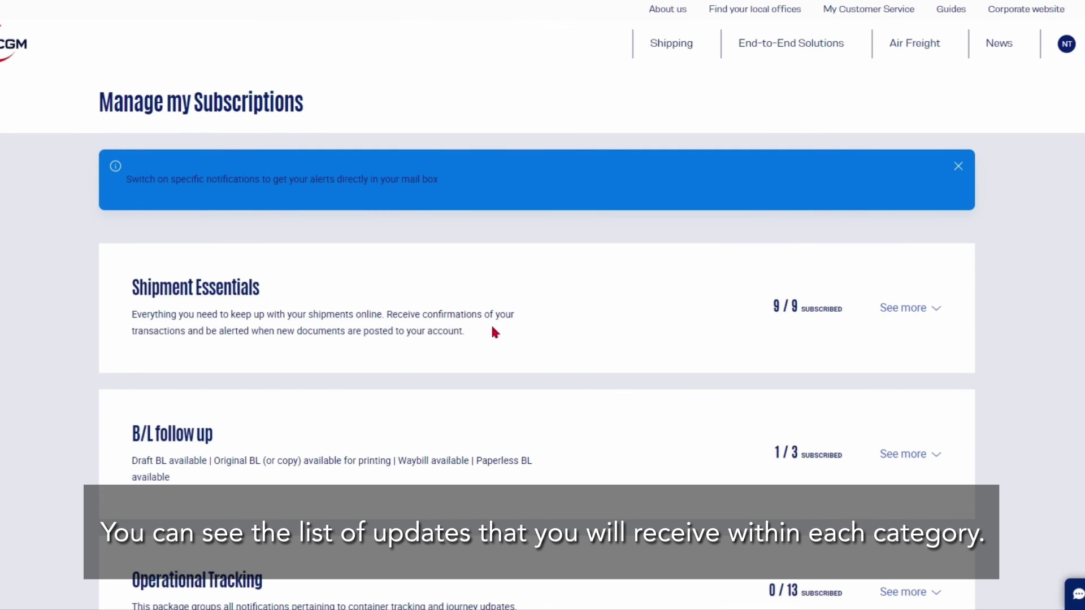
pyautogui.click(903, 309)
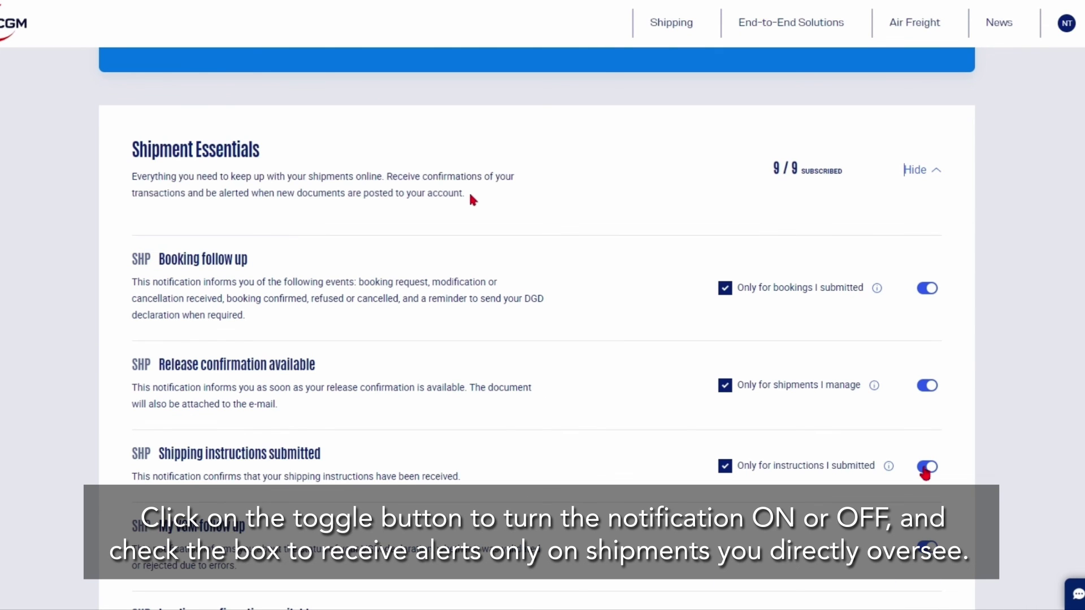
pyautogui.click(927, 467)
pyautogui.click(927, 467)
pyautogui.click(725, 467)
pyautogui.click(725, 467)
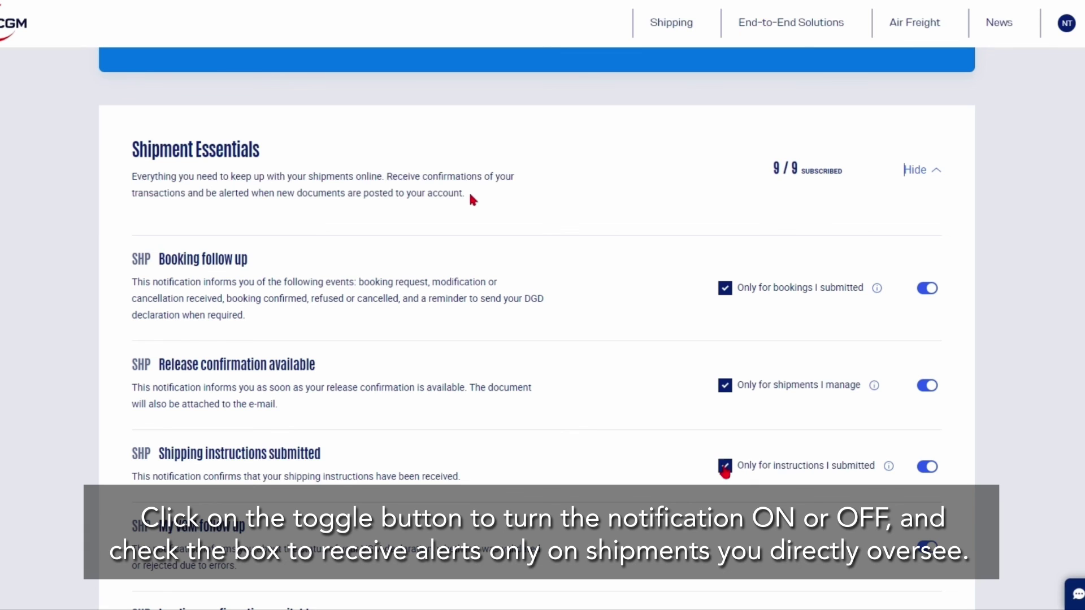